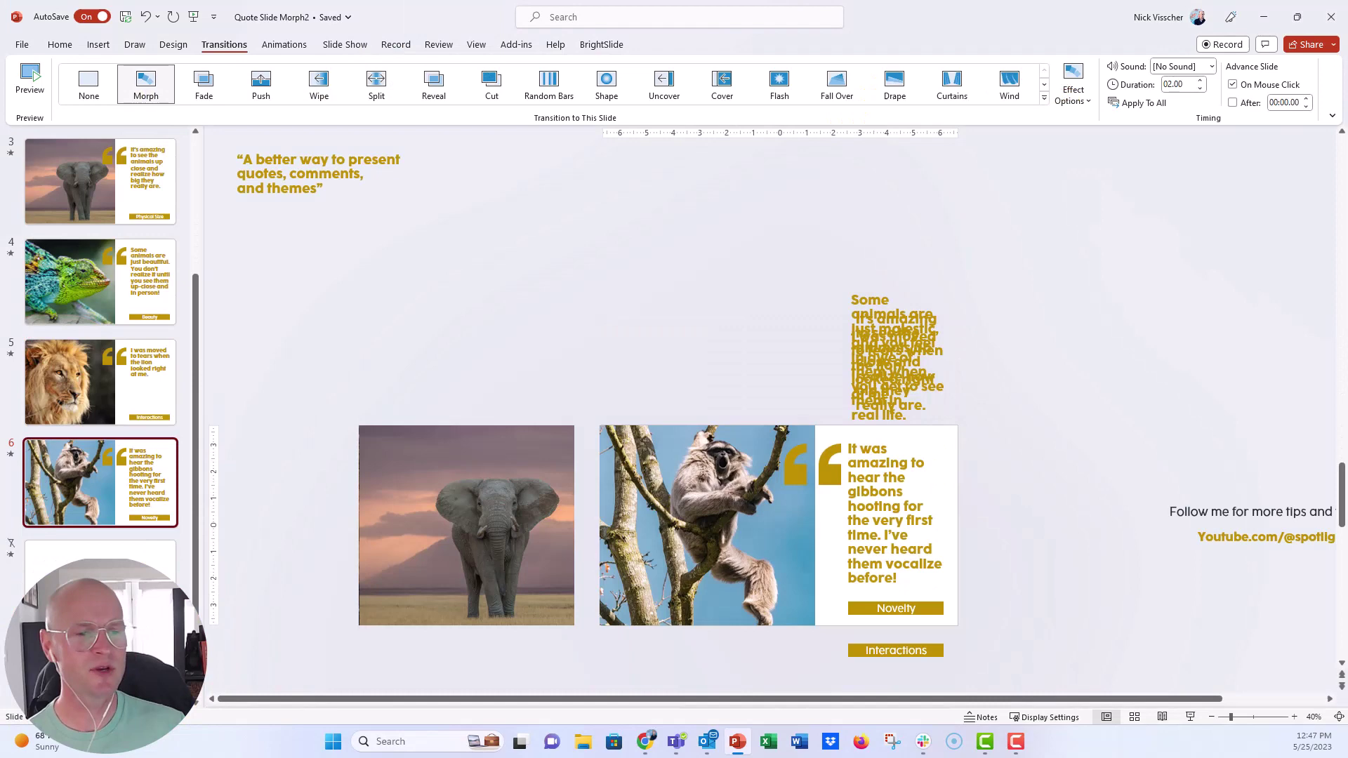
# On slide 8, delete the lizard photo, Lorem ipsum text and Beauty label, then zoom to 70%.
pyautogui.press('Down')
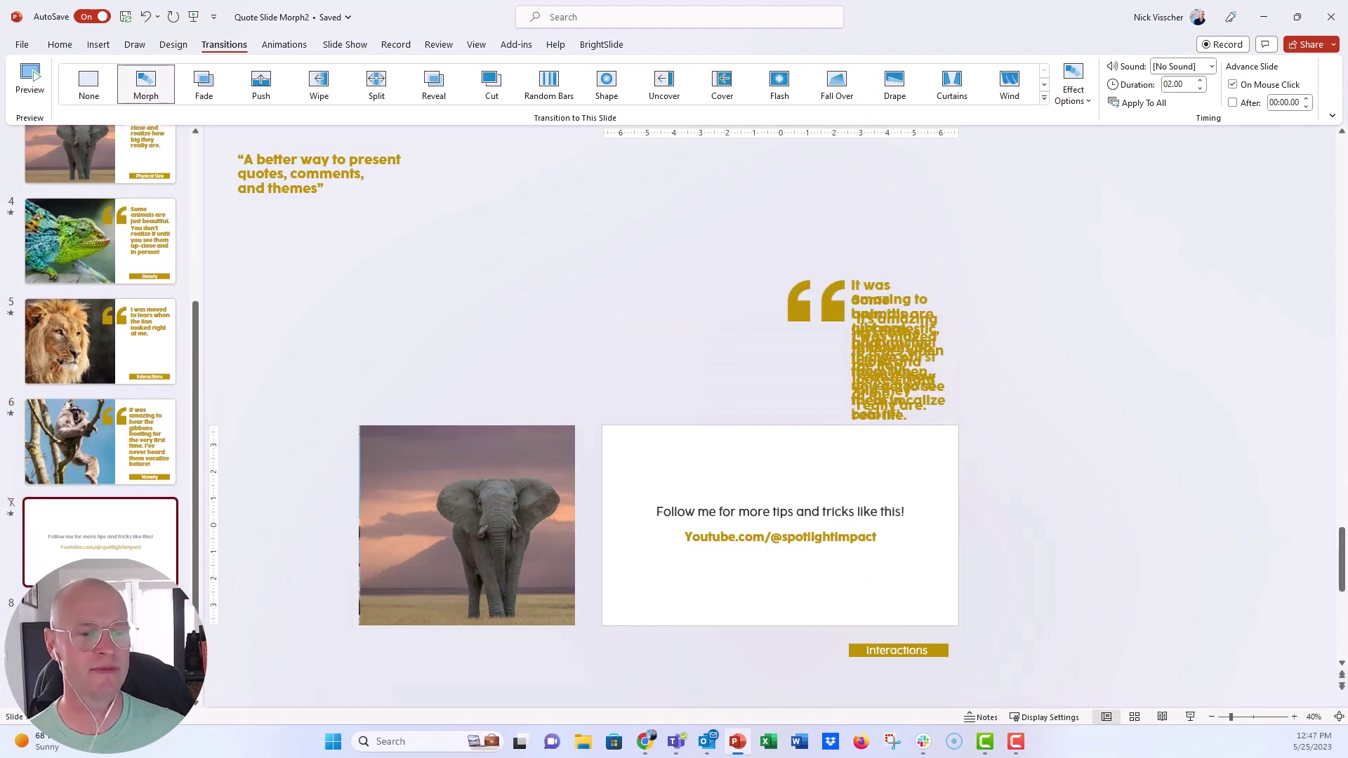
pyautogui.press('Down')
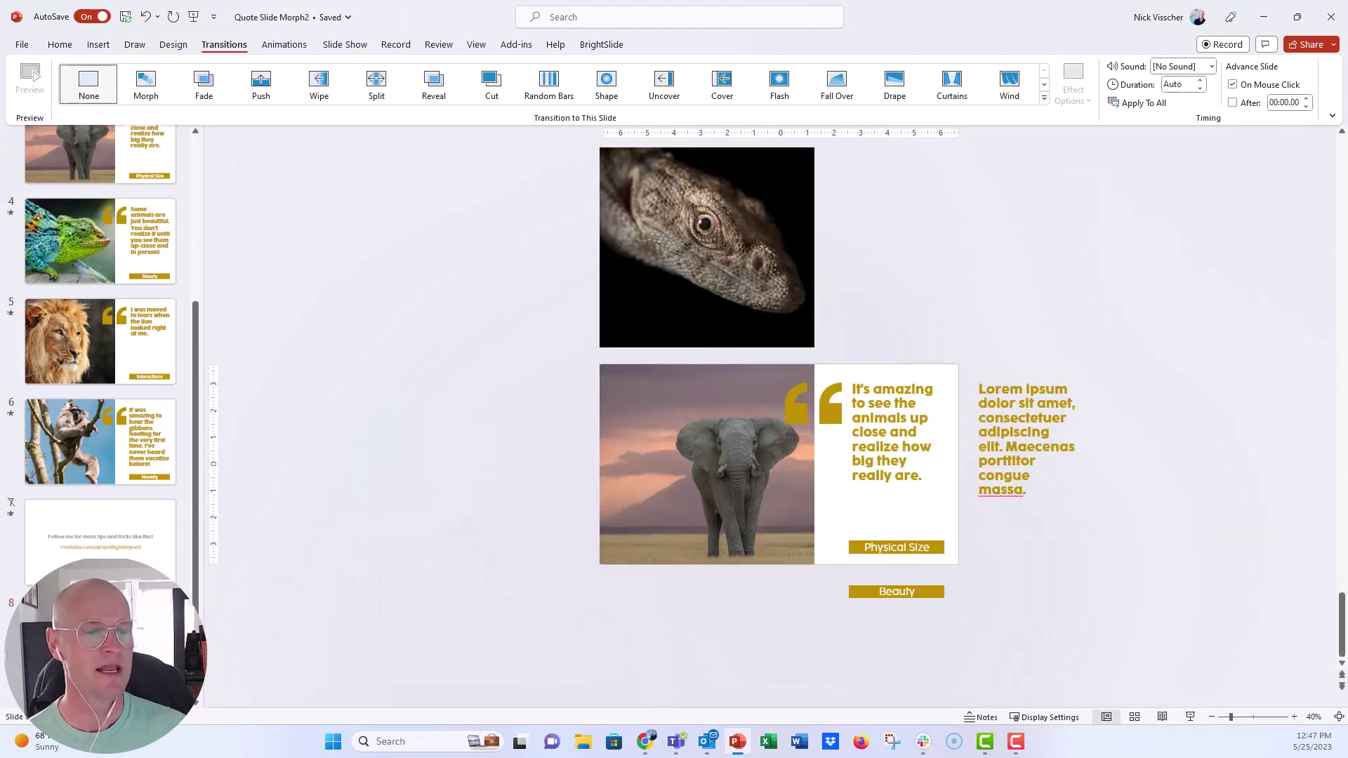
pyautogui.click(146, 84)
pyautogui.scroll(1, 482, 415)
pyautogui.click(770, 339)
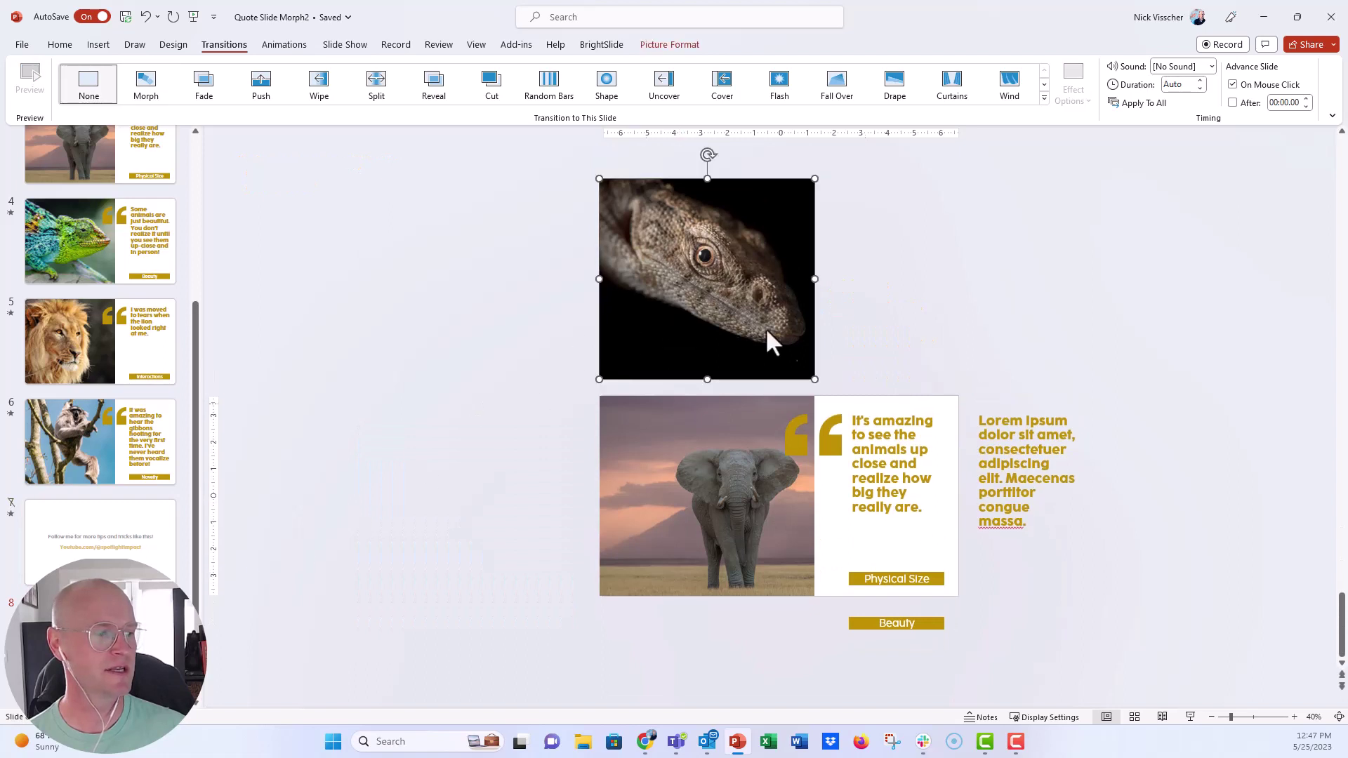
pyautogui.keyDown('shift'); pyautogui.click(1024, 458); pyautogui.keyUp('shift')
pyautogui.keyDown('shift'); pyautogui.click(883, 623); pyautogui.keyUp('shift')
pyautogui.press('Delete')
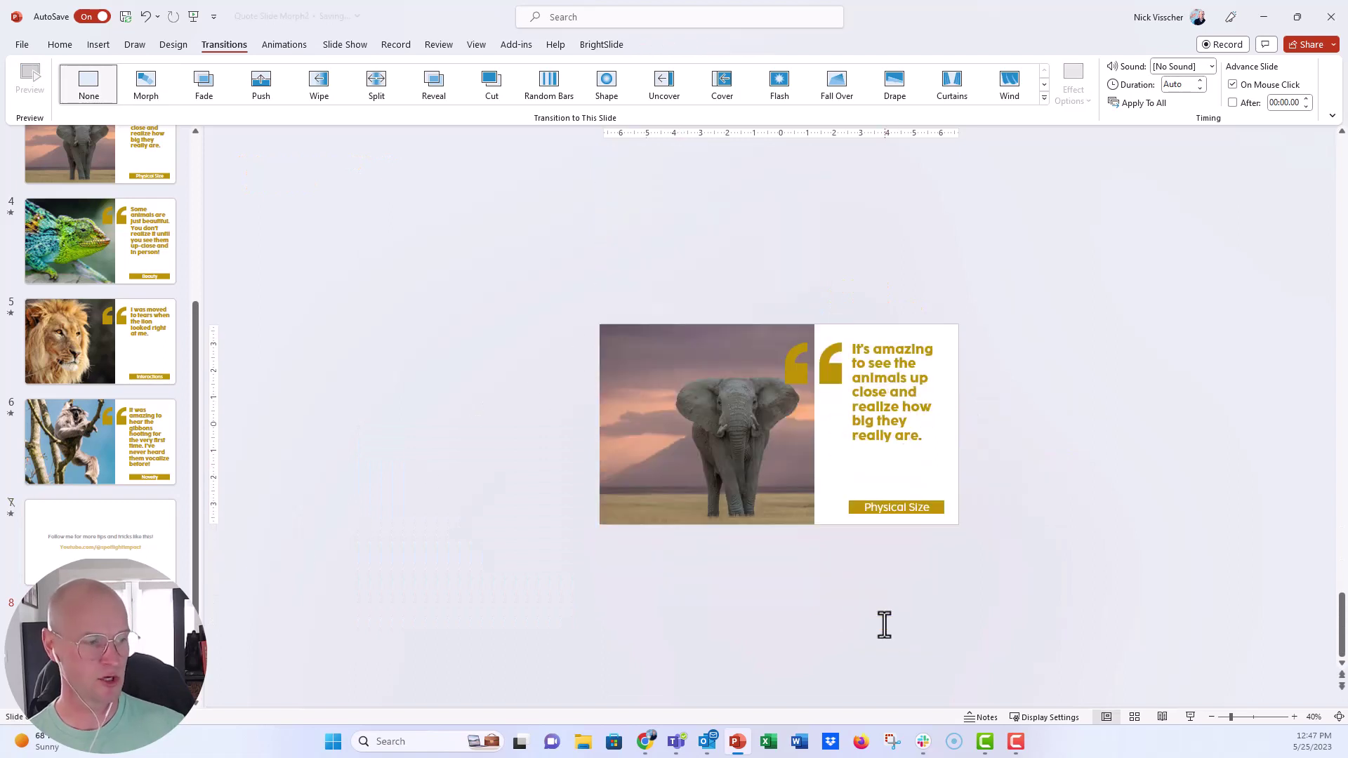
pyautogui.click(1293, 716)
pyautogui.click(1293, 717)
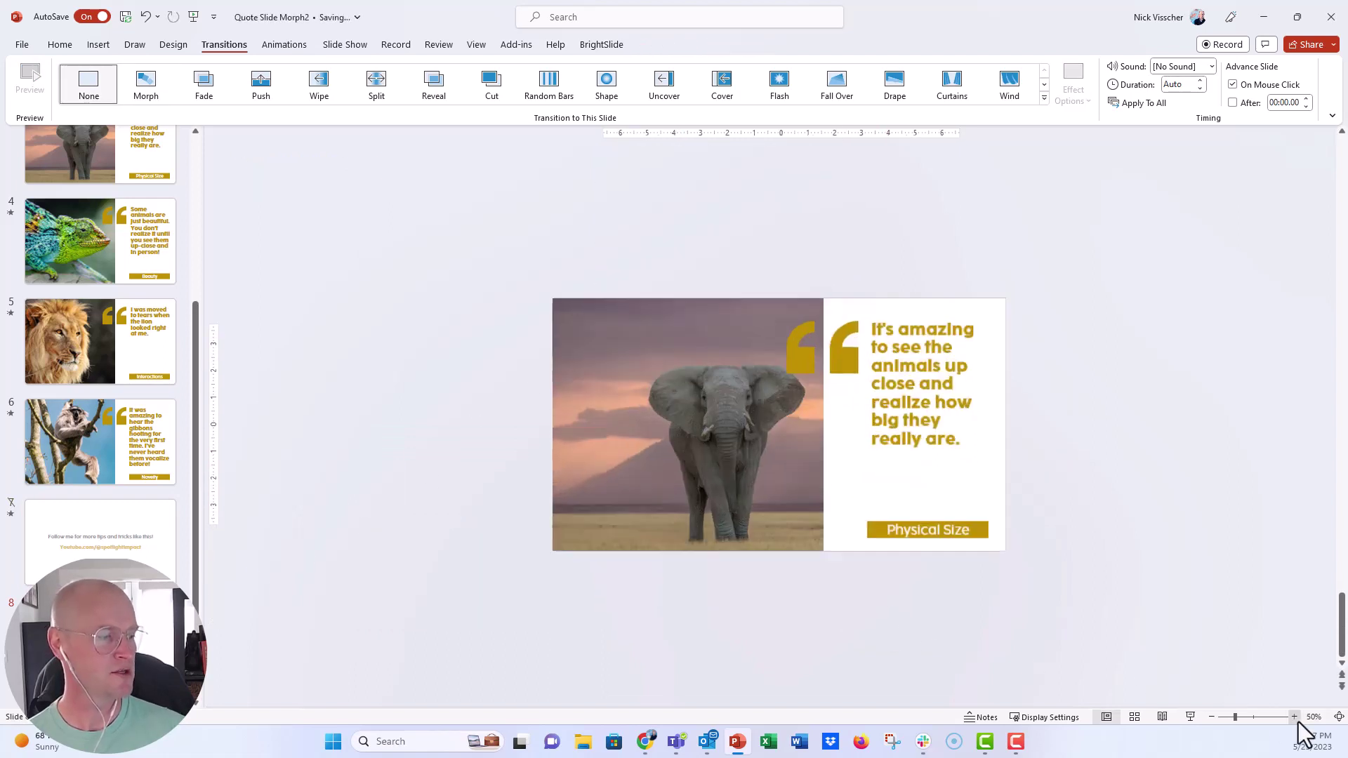
pyautogui.click(1294, 717)
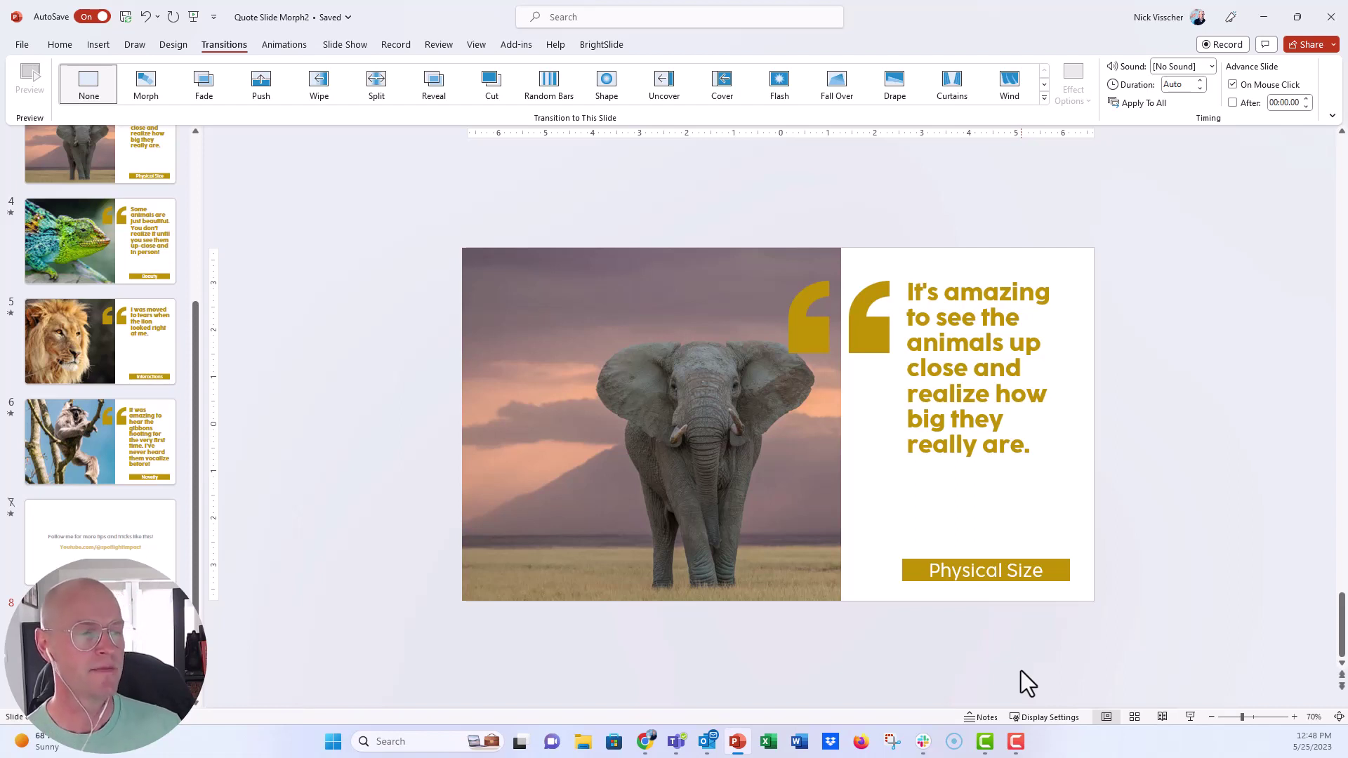
pyautogui.click(524, 290)
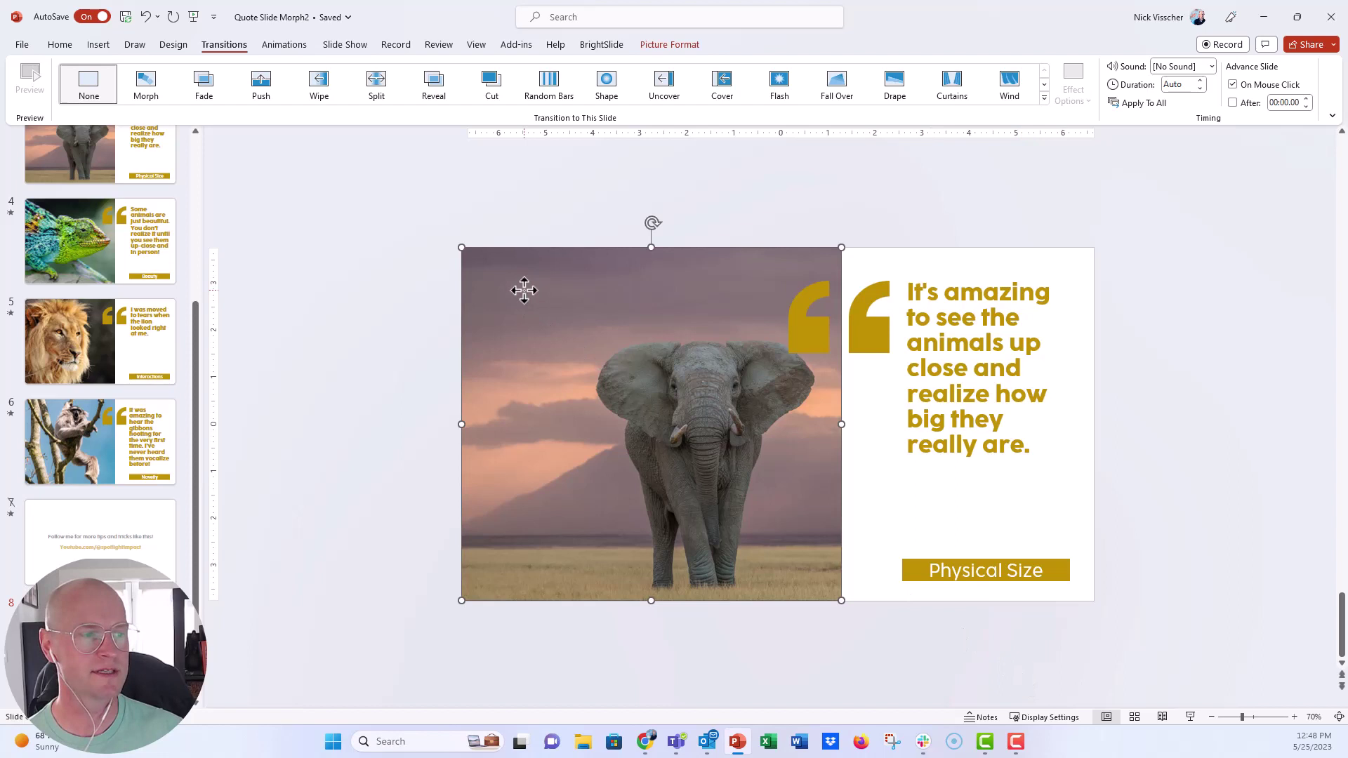
pyautogui.click(807, 338)
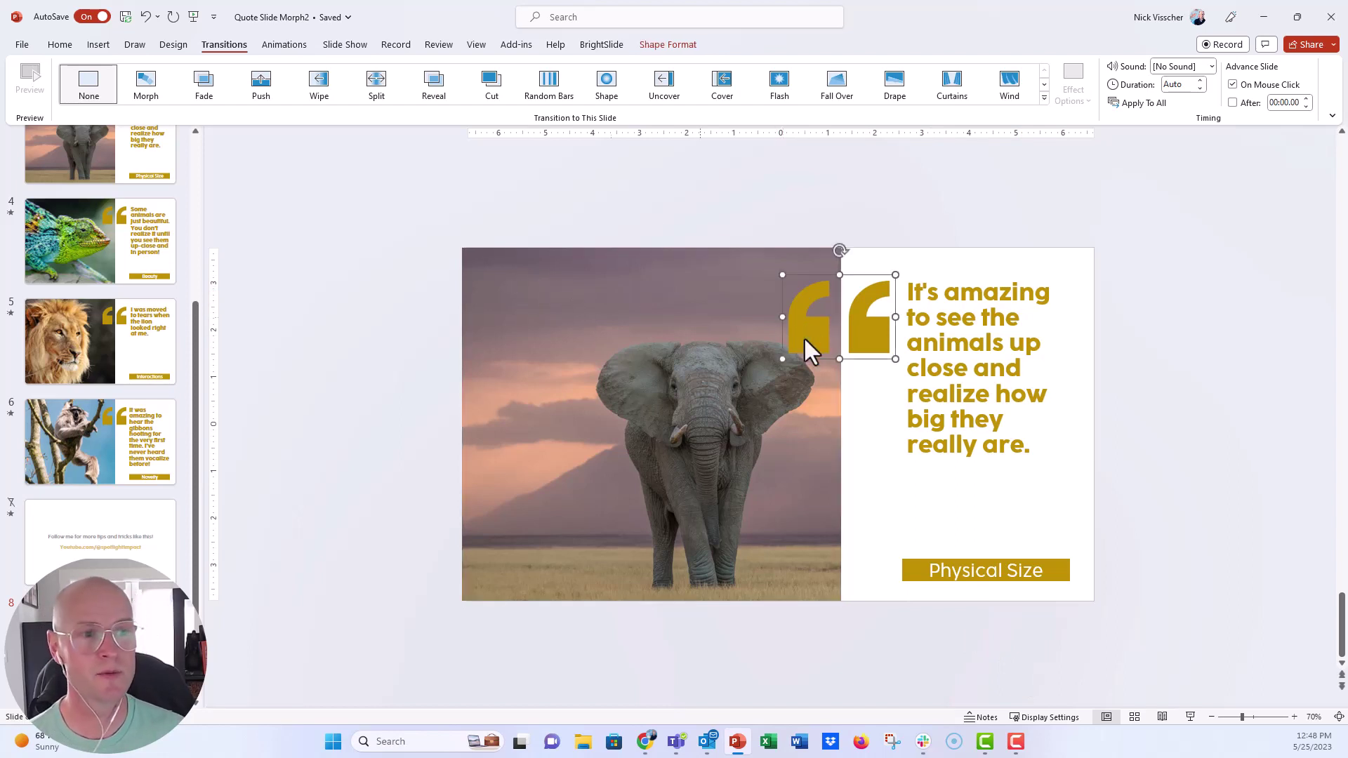
pyautogui.click(101, 45)
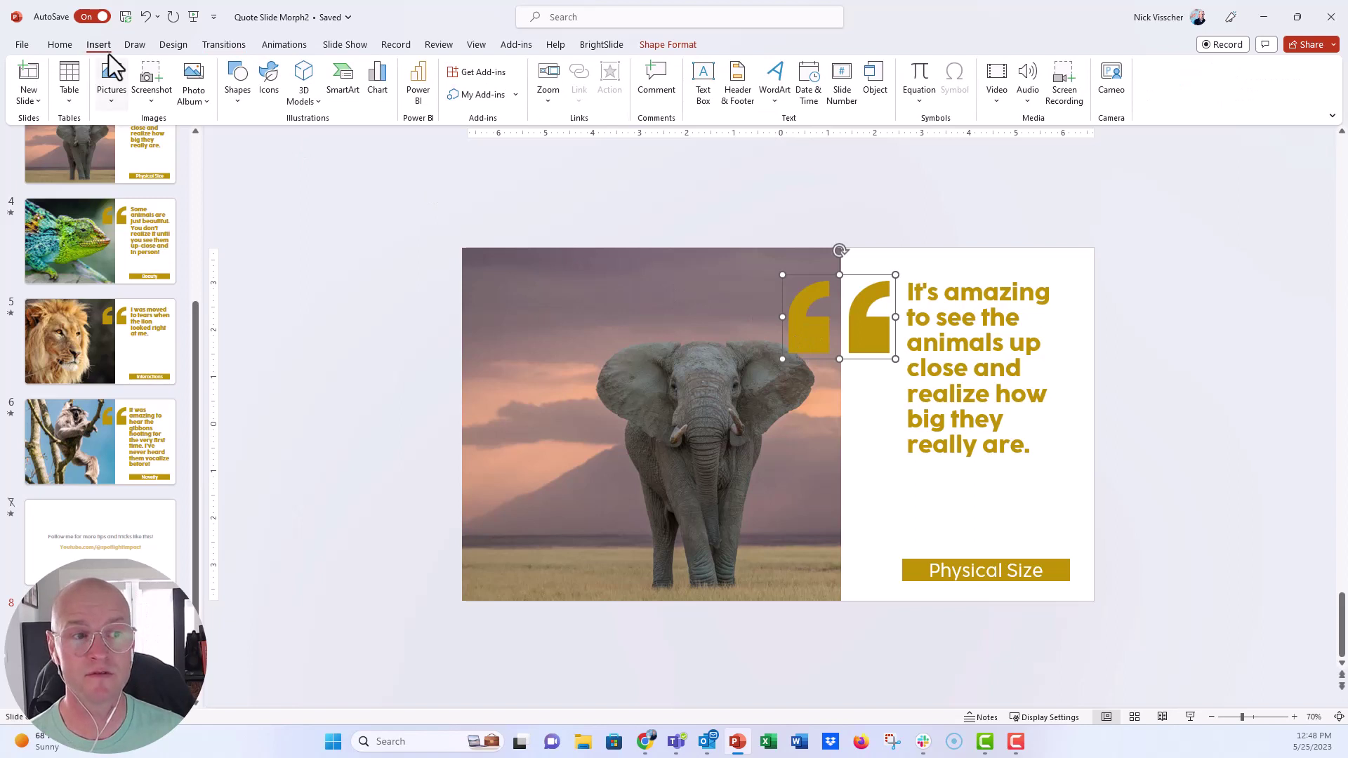
pyautogui.click(319, 274)
pyautogui.click(943, 377)
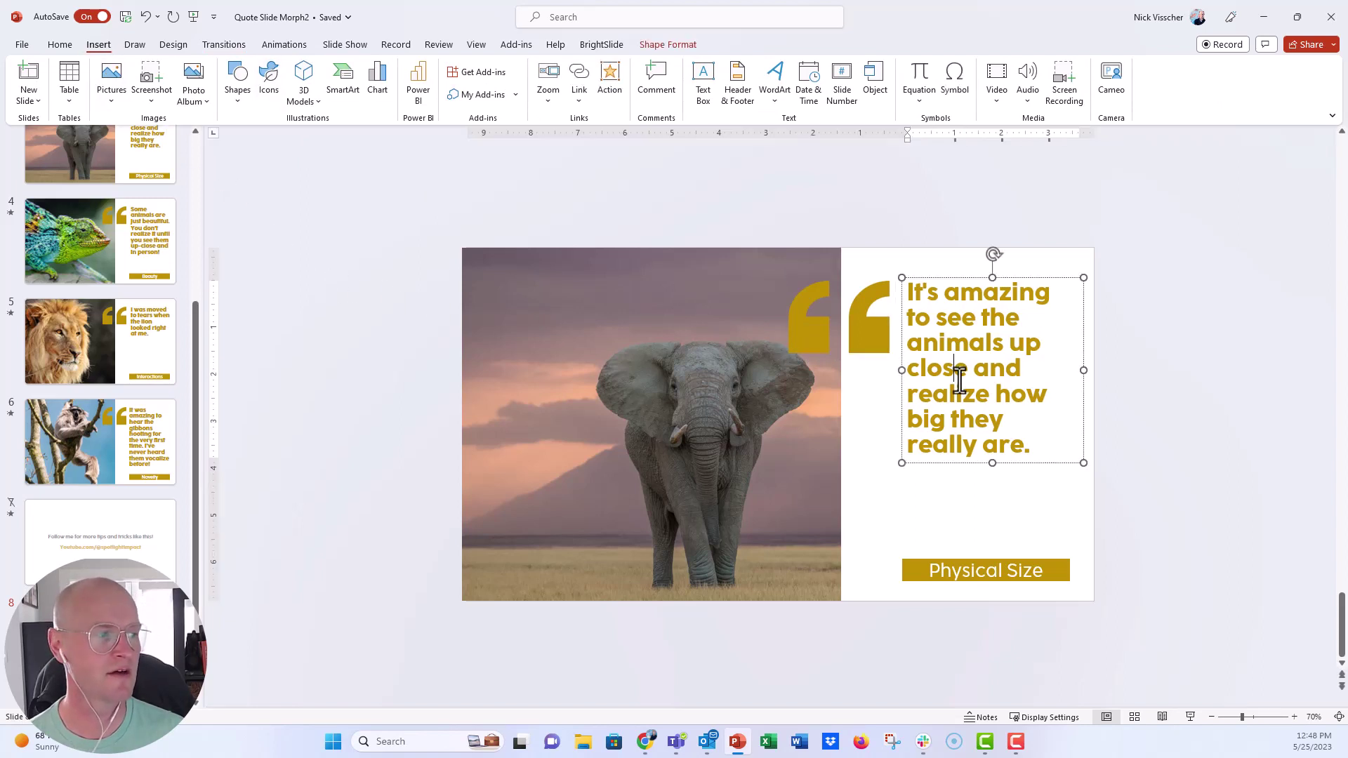
pyautogui.click(926, 278)
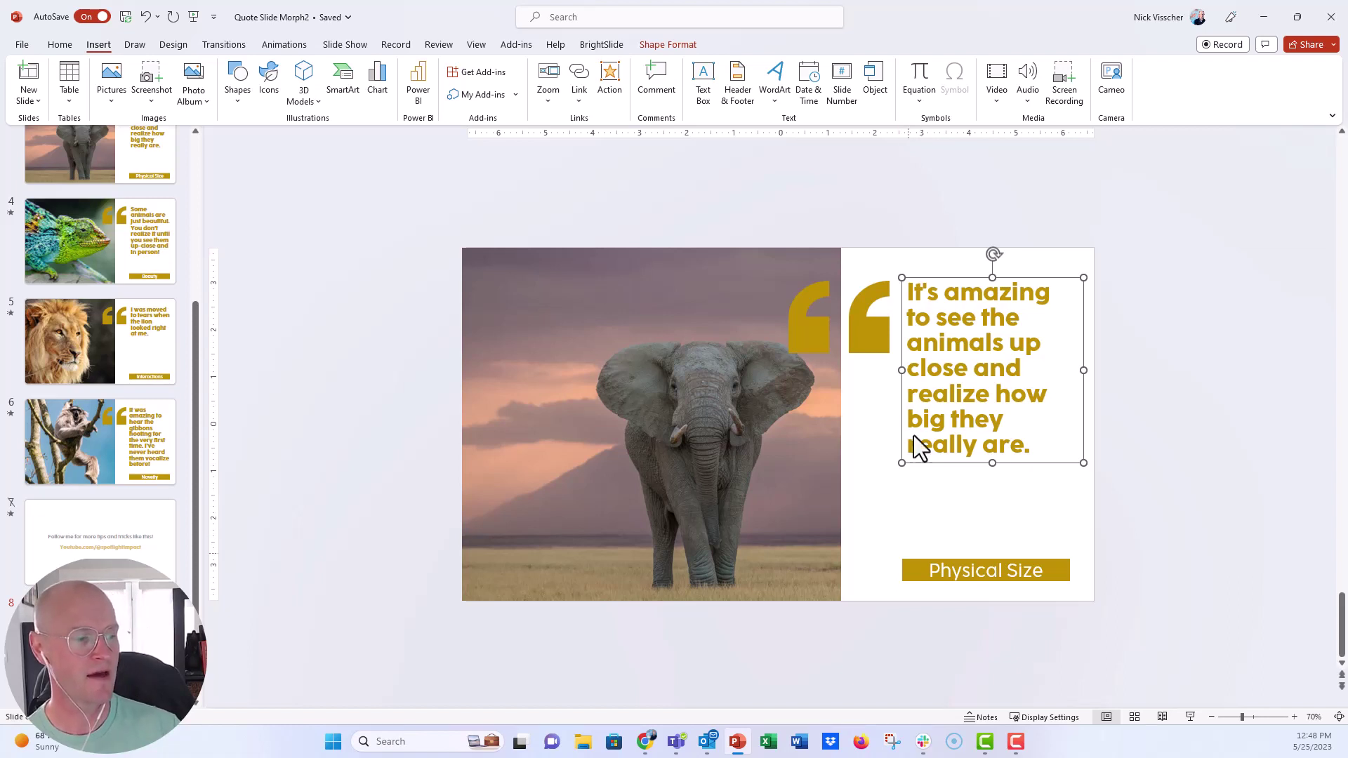
pyautogui.click(916, 573)
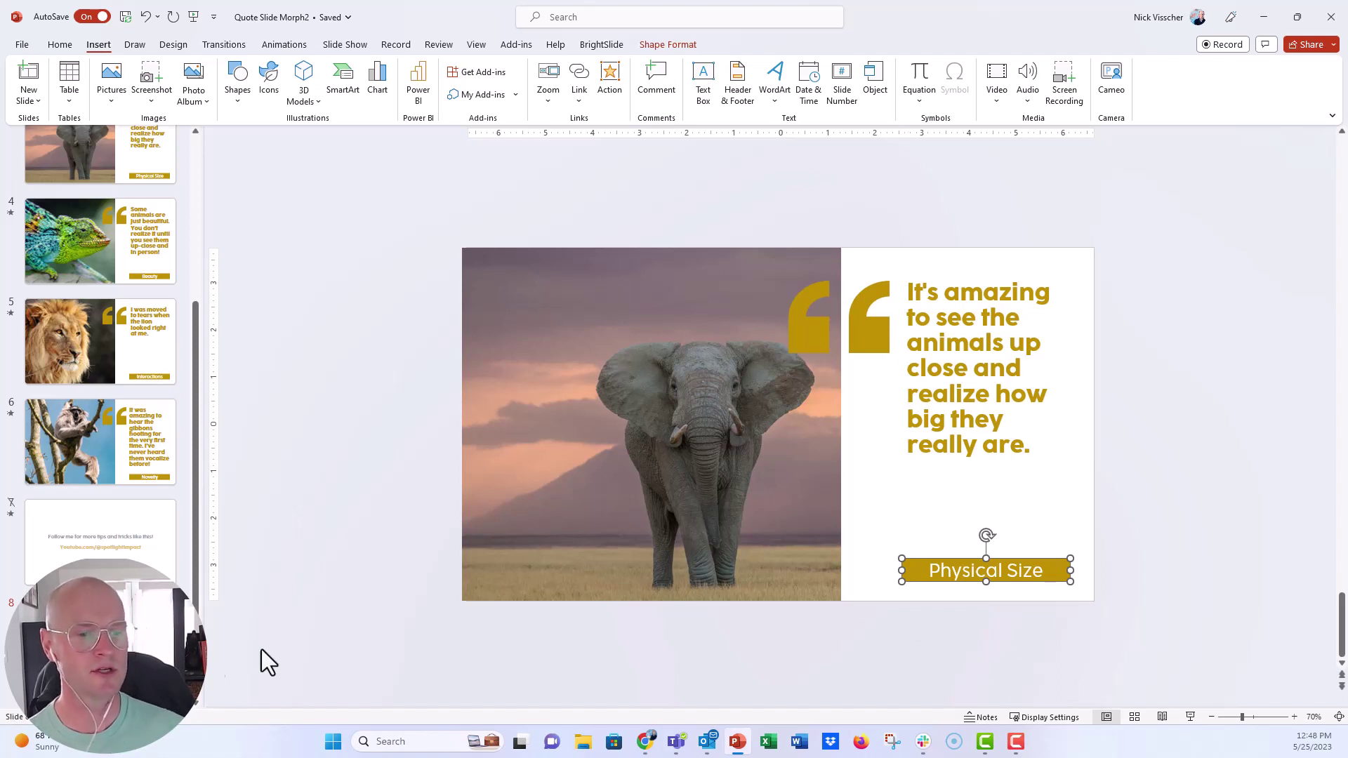
# Duplicate the elephant quote slide and give the copy a Morph transition.
pyautogui.press('Escape')
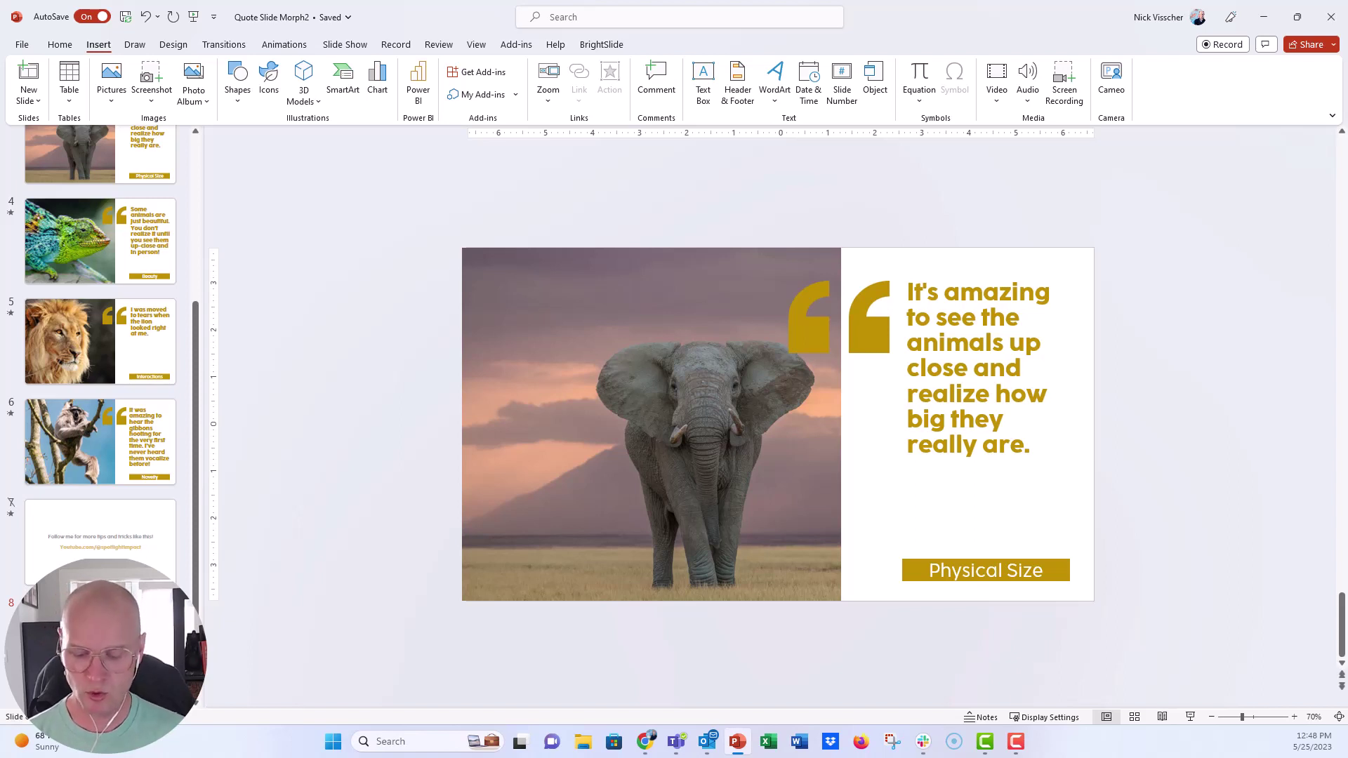
pyautogui.hotkey('ctrl', 'd')
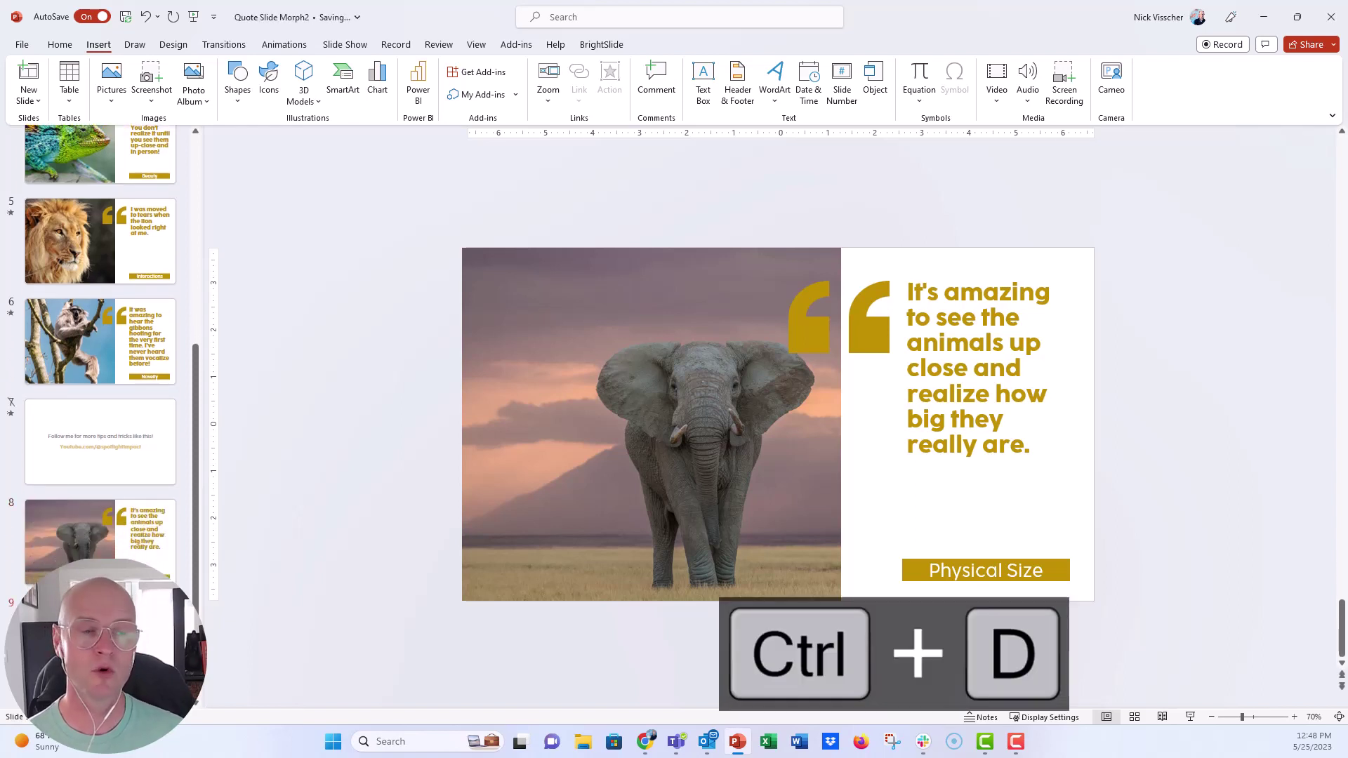
pyautogui.click(225, 47)
pyautogui.click(140, 92)
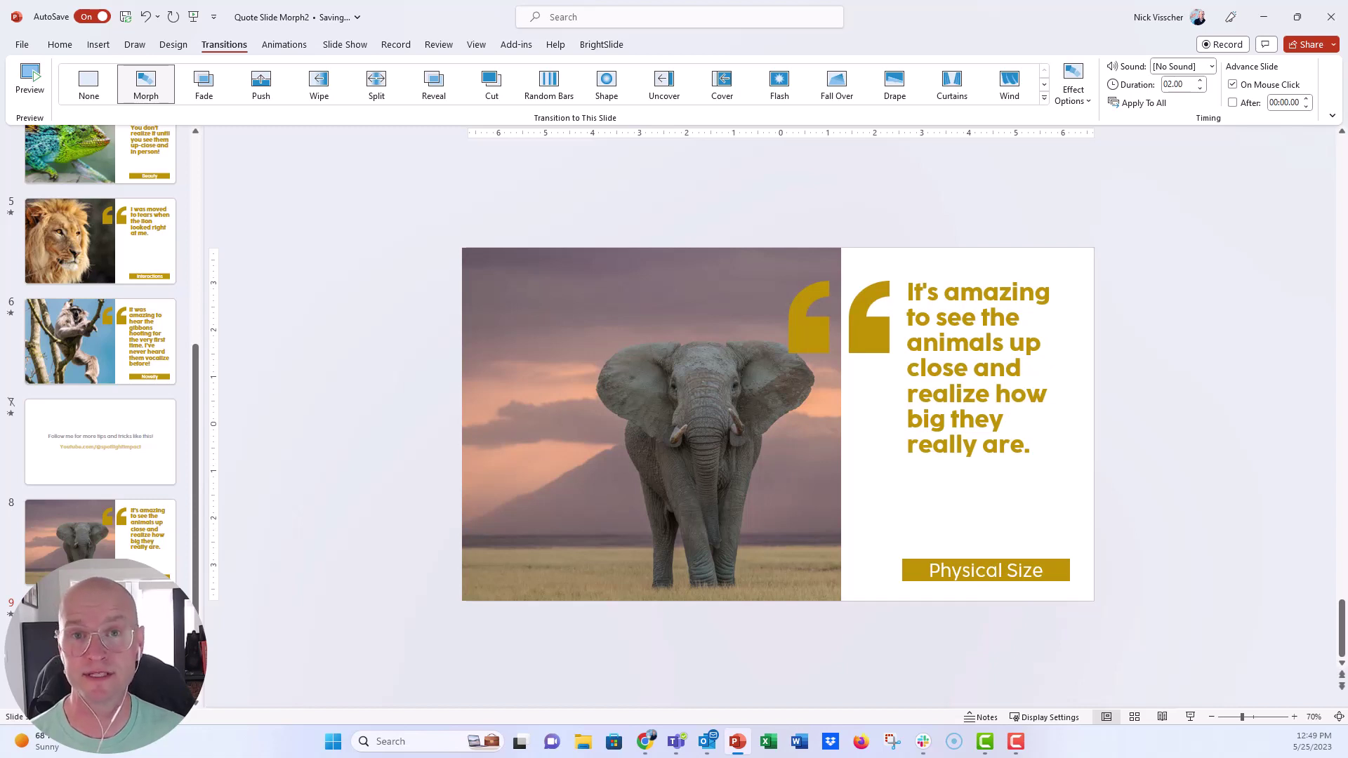
# Return to slide 8 and zoom out to 30%.
pyautogui.click(49, 567)
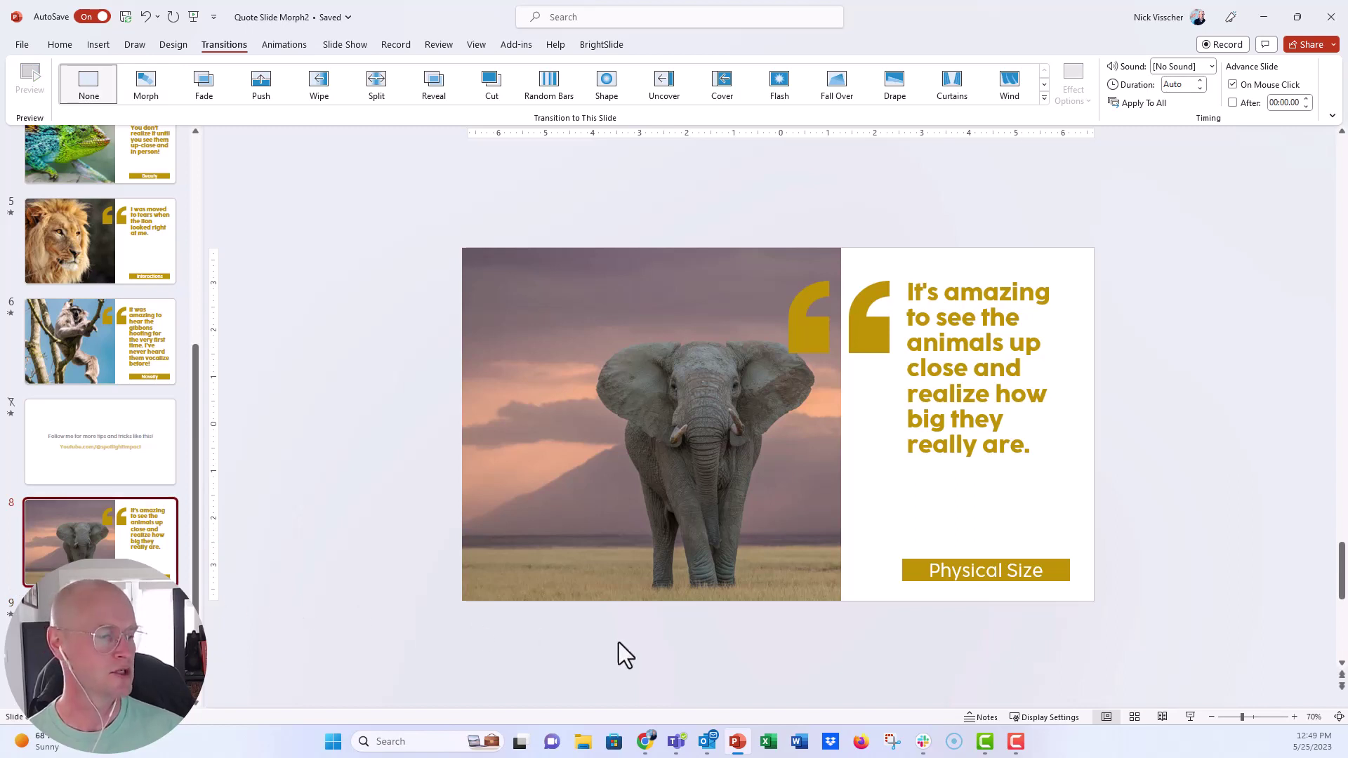
pyautogui.click(1211, 716)
pyautogui.click(1210, 717)
pyautogui.click(1211, 716)
pyautogui.click(1211, 717)
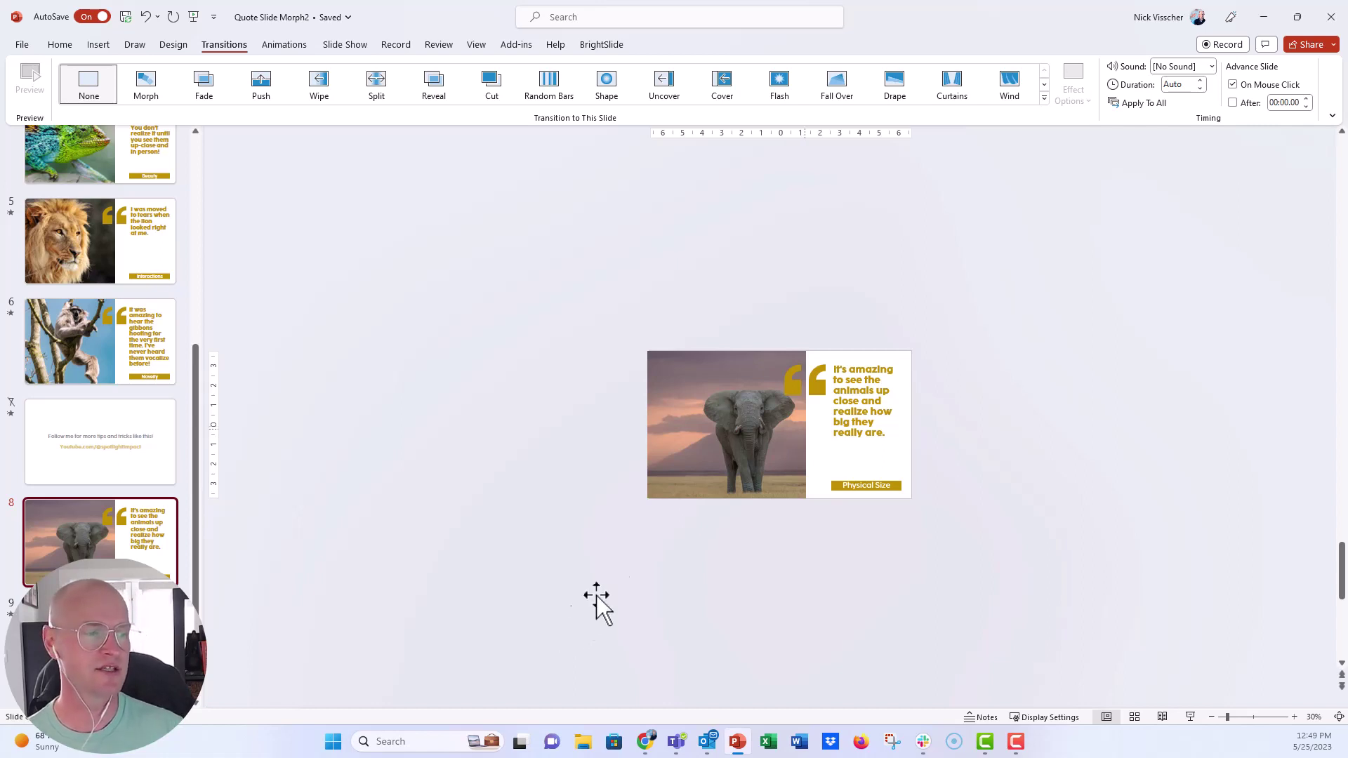
# Move the elephant photo, quote marks and quote text off-slide, and the Physical Size label below the panel.
pyautogui.click(772, 436)
pyautogui.moveTo(756, 444); pyautogui.dragTo(574, 444)
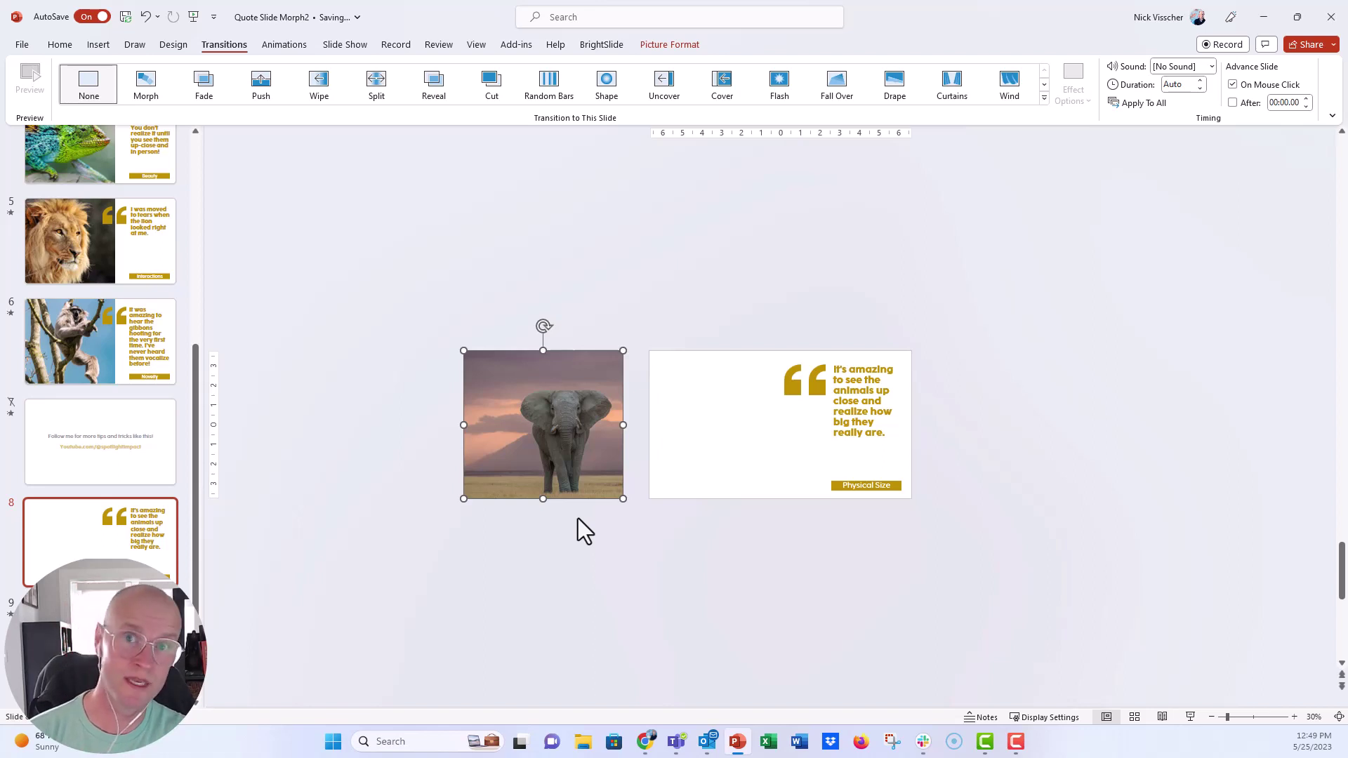
pyautogui.click(790, 382)
pyautogui.moveTo(789, 383); pyautogui.dragTo(942, 280)
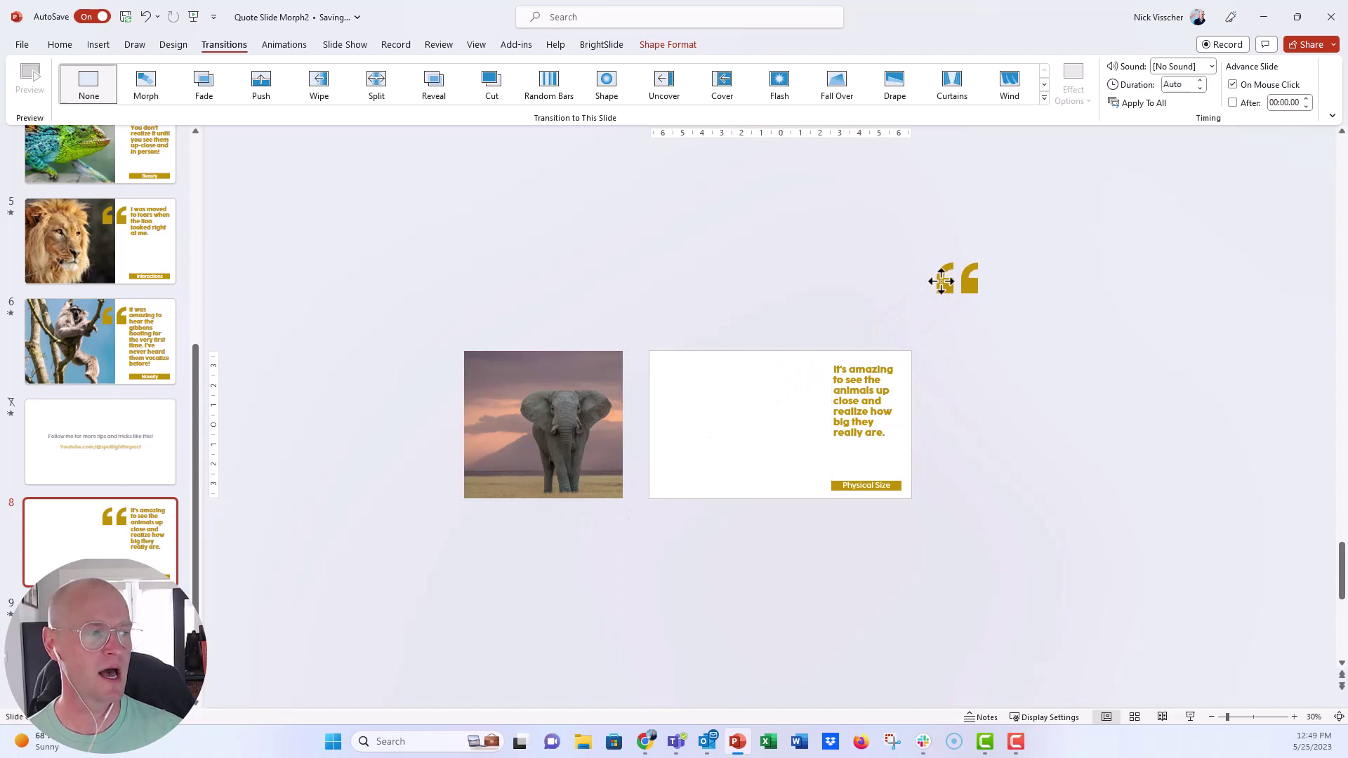
pyautogui.click(834, 399)
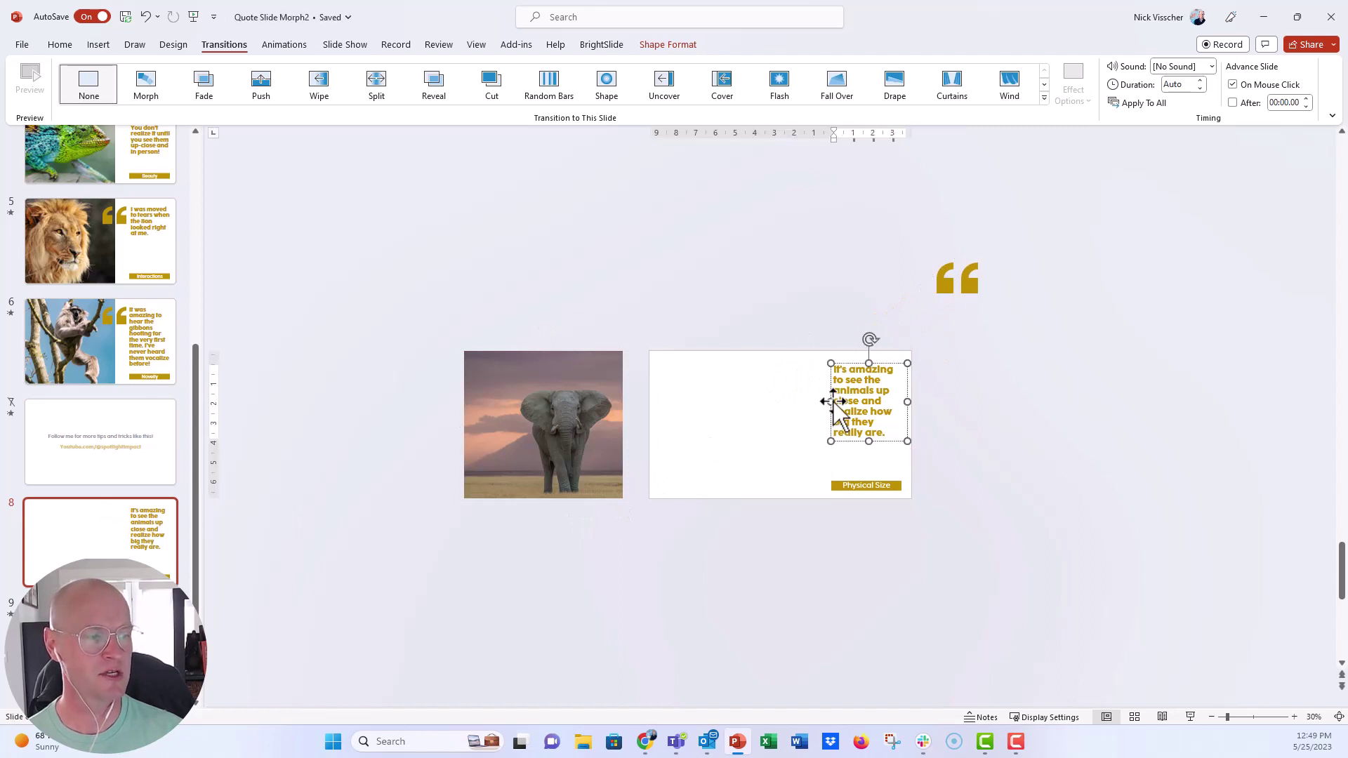
pyautogui.moveTo(834, 389); pyautogui.dragTo(932, 385)
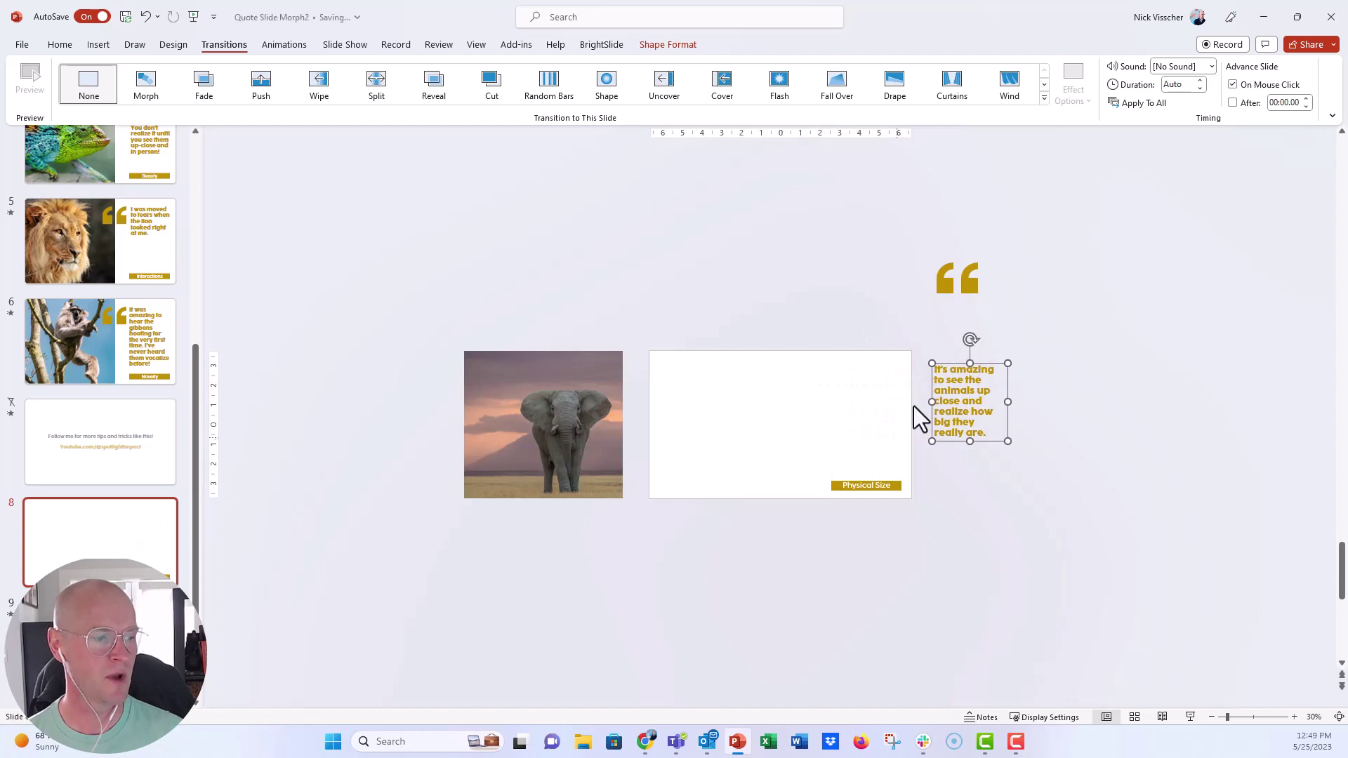
pyautogui.click(839, 485)
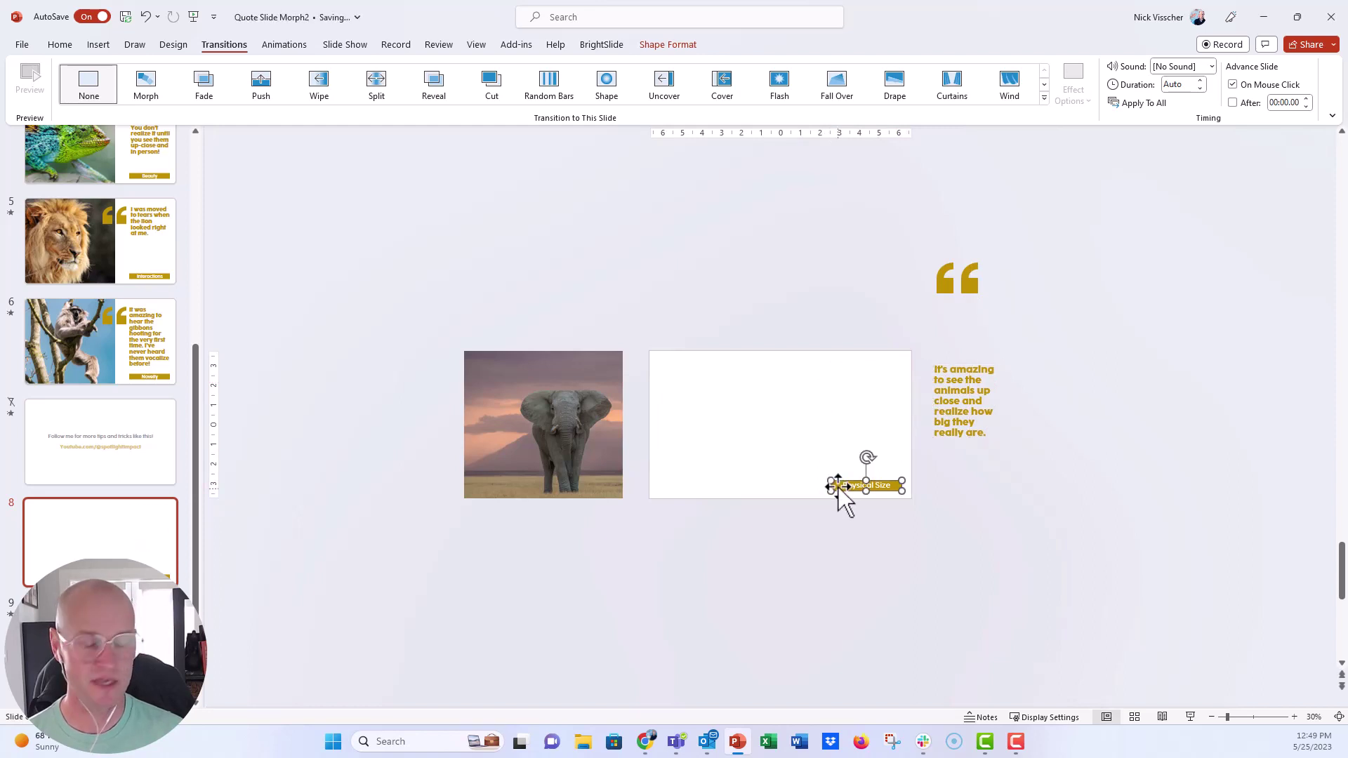
pyautogui.moveTo(838, 490); pyautogui.dragTo(842, 535)
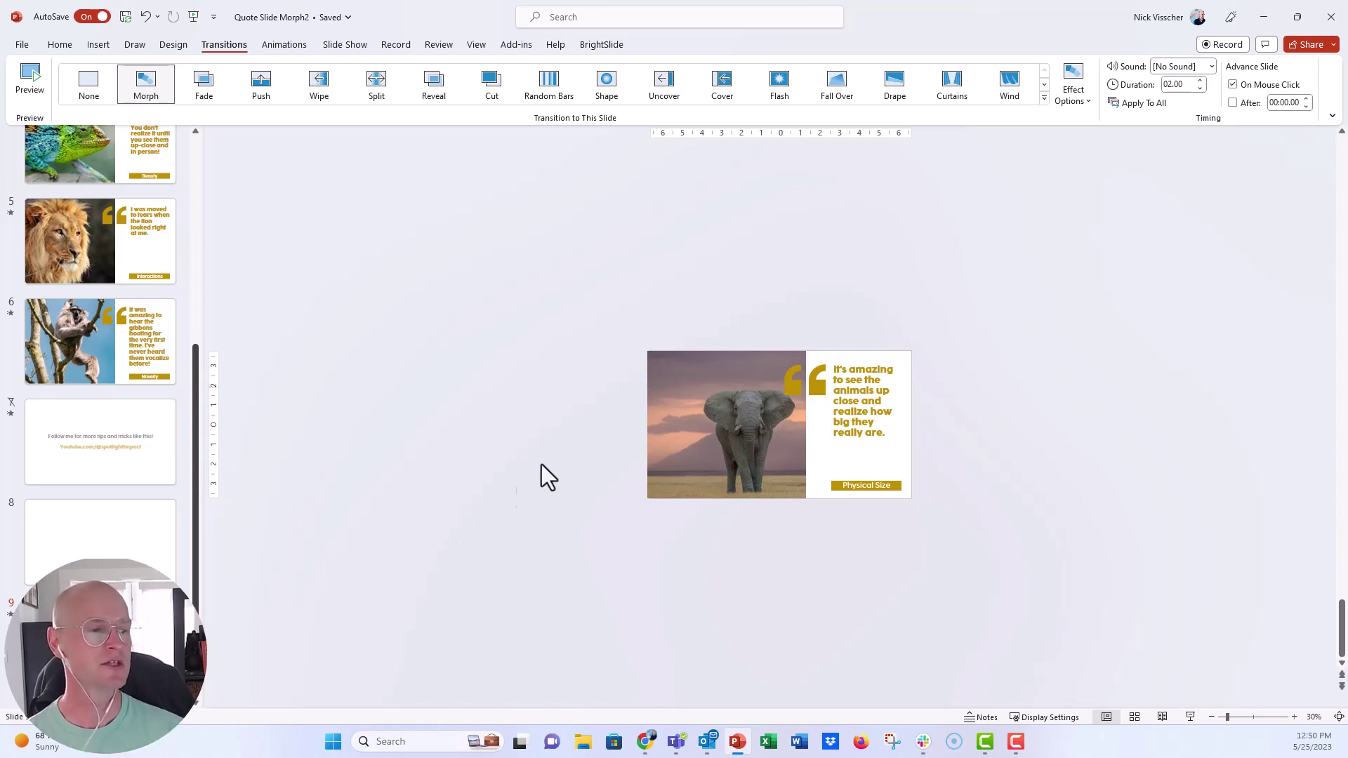
# Duplicate the elephant picture above the slide and replace it with a 'lizard' stock image.
pyautogui.click(658, 416)
pyautogui.hotkey('ctrl', 'd')
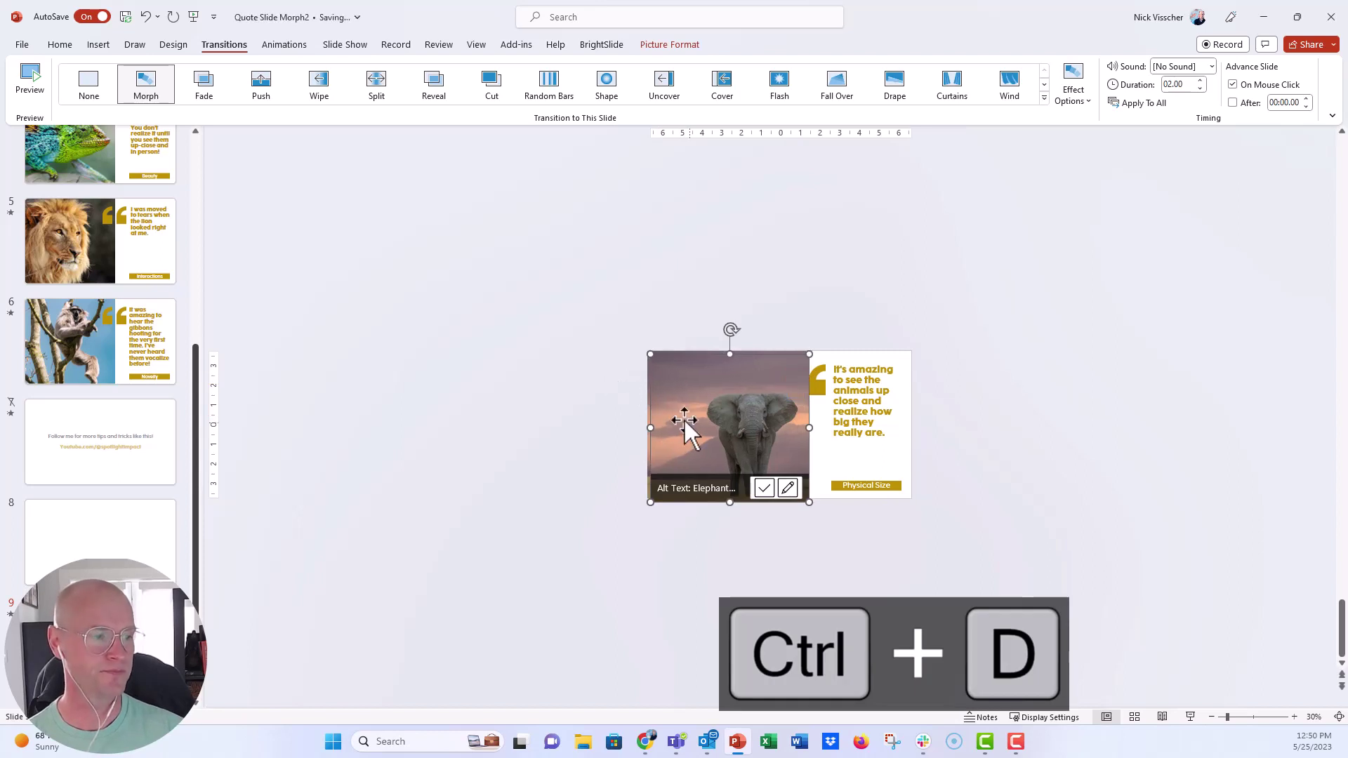
pyautogui.moveTo(685, 420); pyautogui.dragTo(690, 262)
pyautogui.rightClick(697, 263)
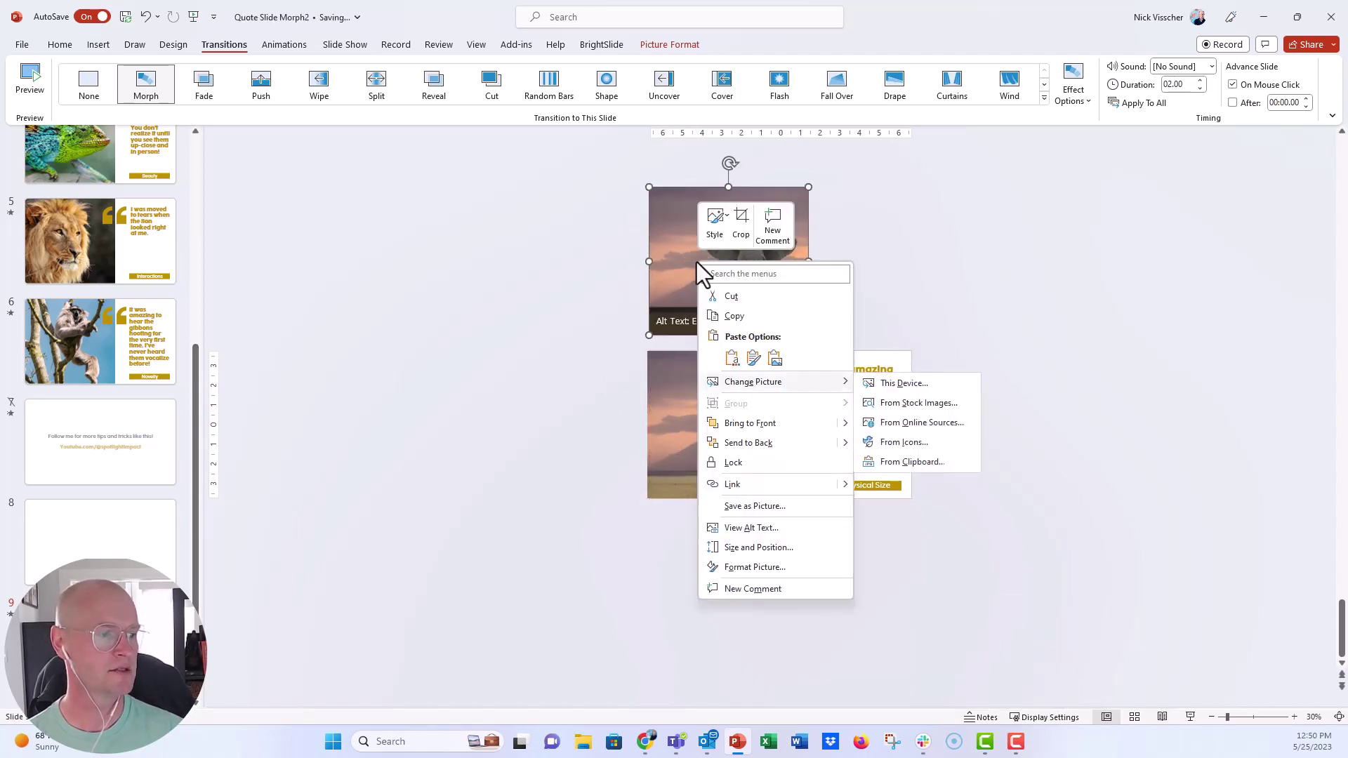
pyautogui.click(908, 404)
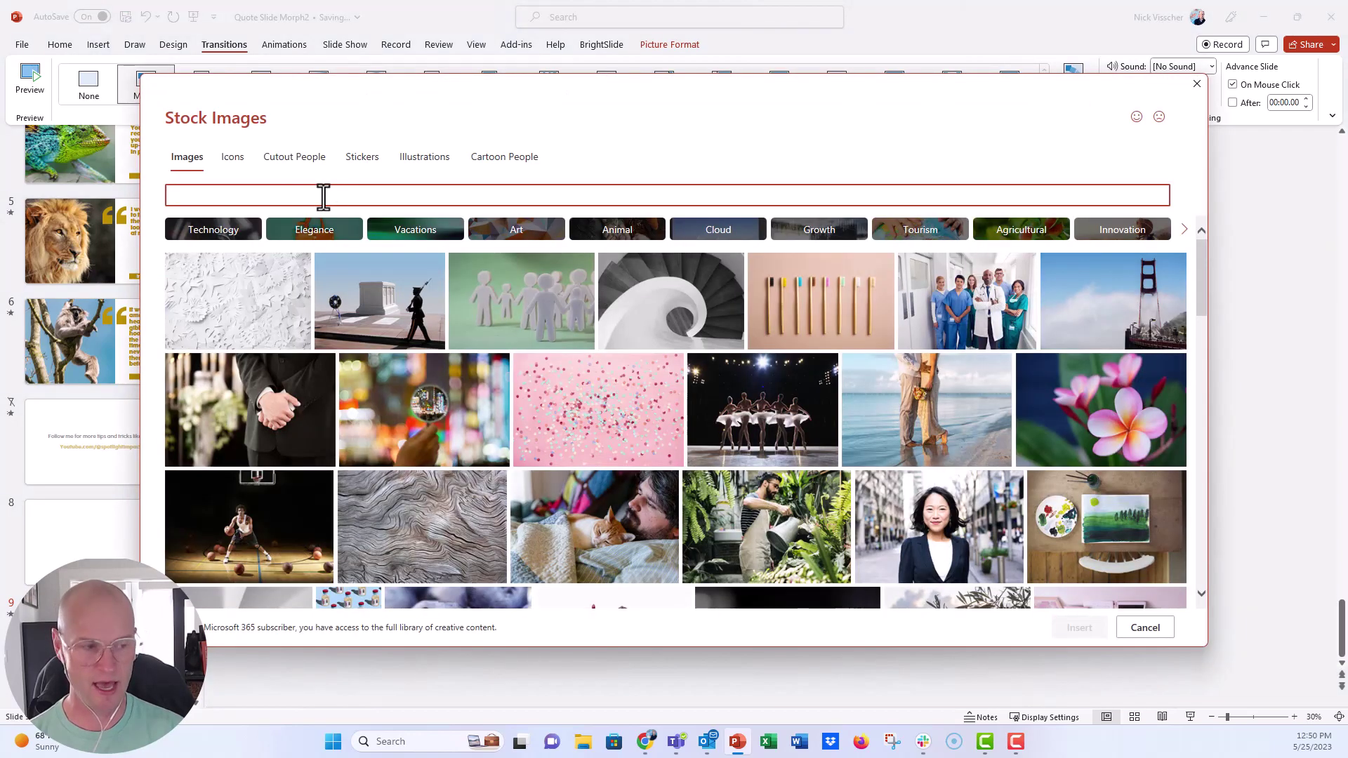
pyautogui.write('lizard')
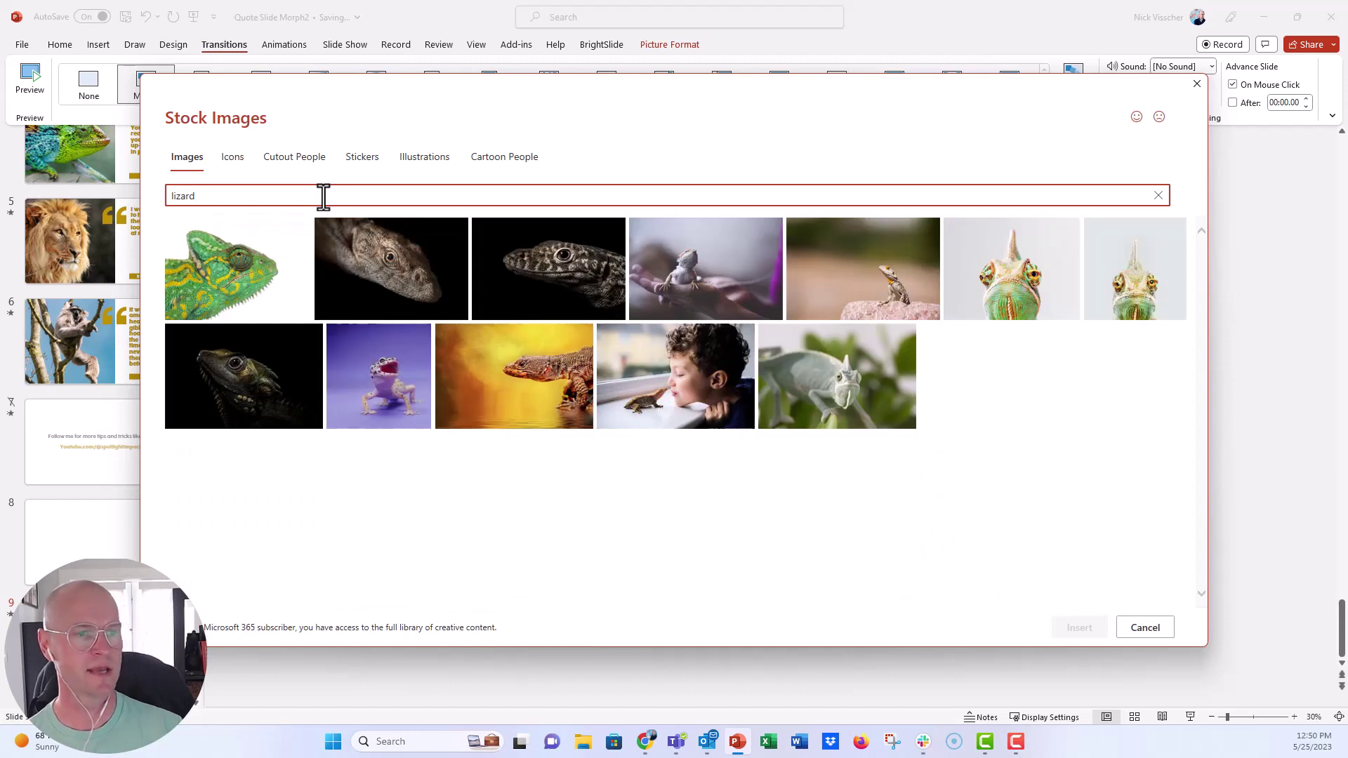
pyautogui.click(359, 261)
pyautogui.click(1057, 629)
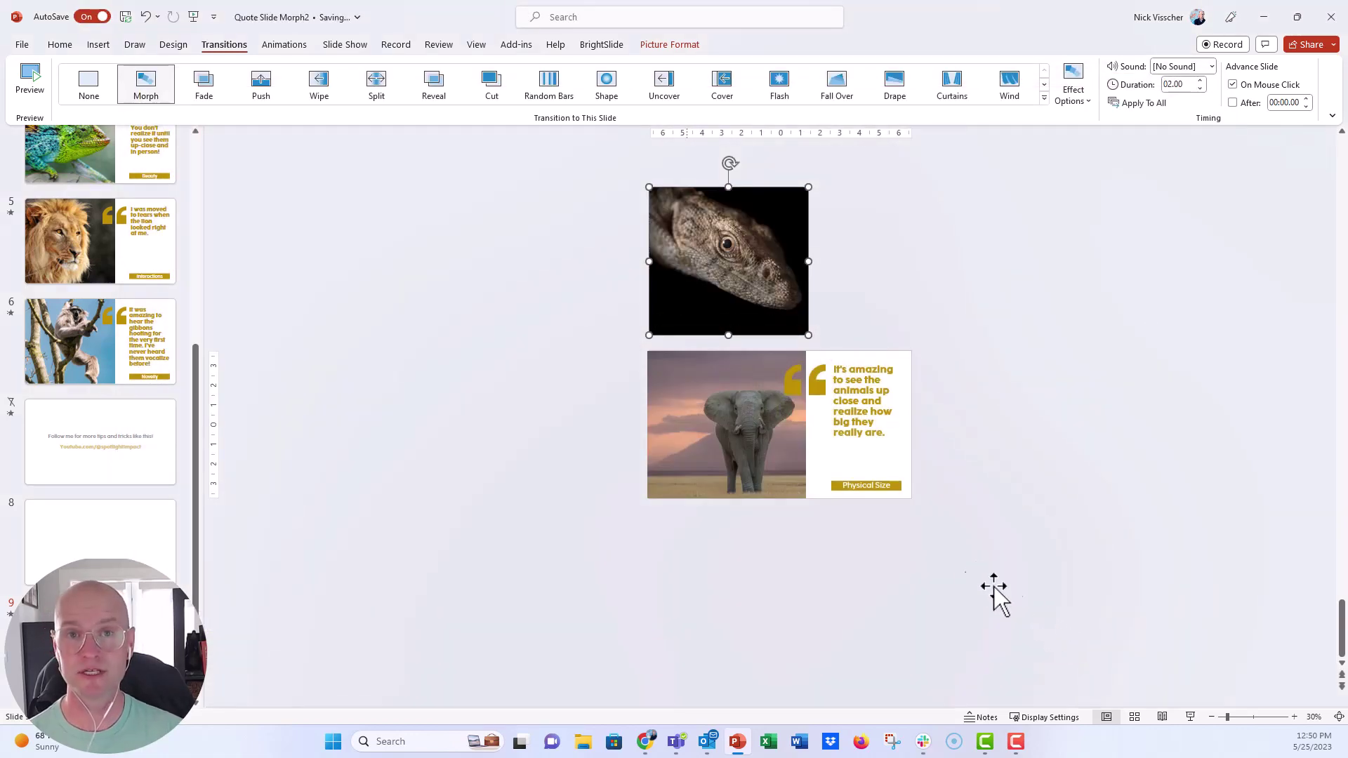
# Duplicate the quote text box to the slide's right and retype it as 'Text placeholder for a quote.'.
pyautogui.click(595, 329)
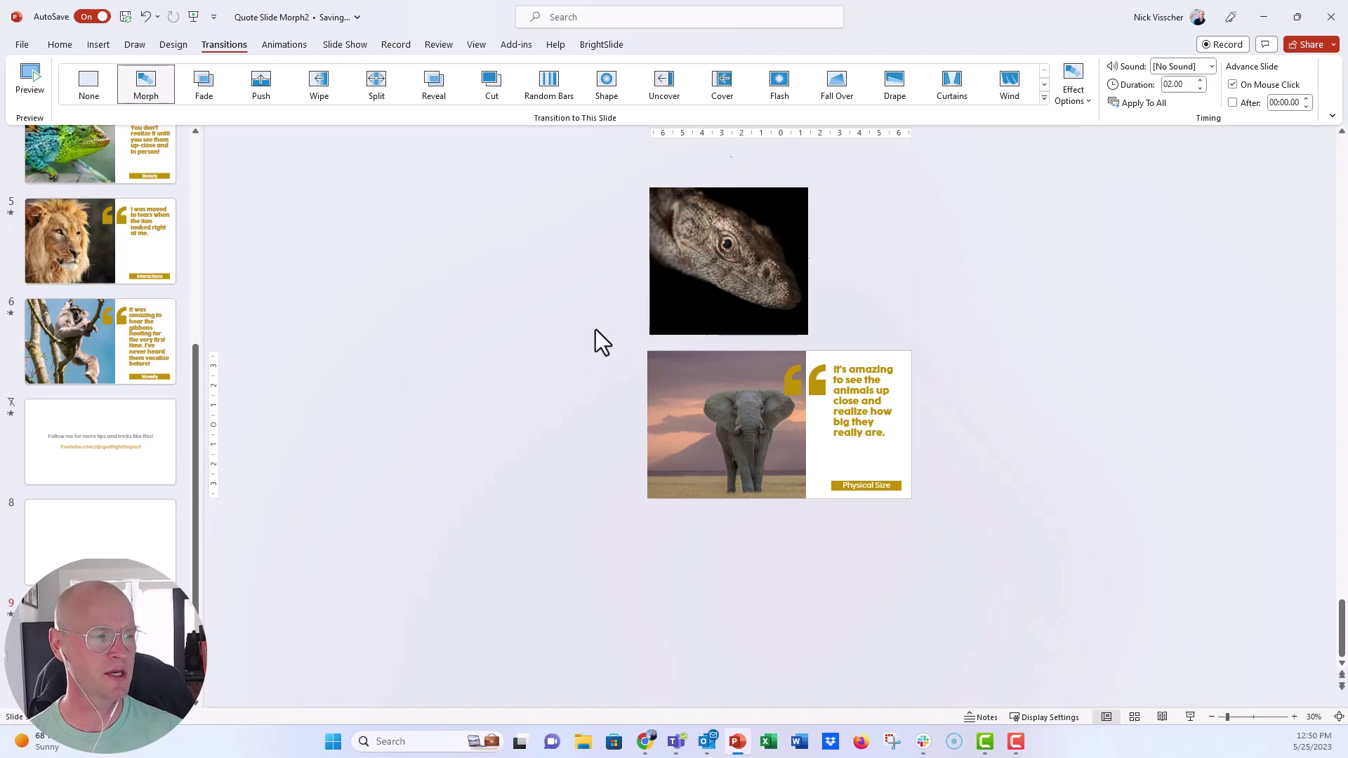
pyautogui.click(865, 398)
pyautogui.hotkey('ctrl', 'd')
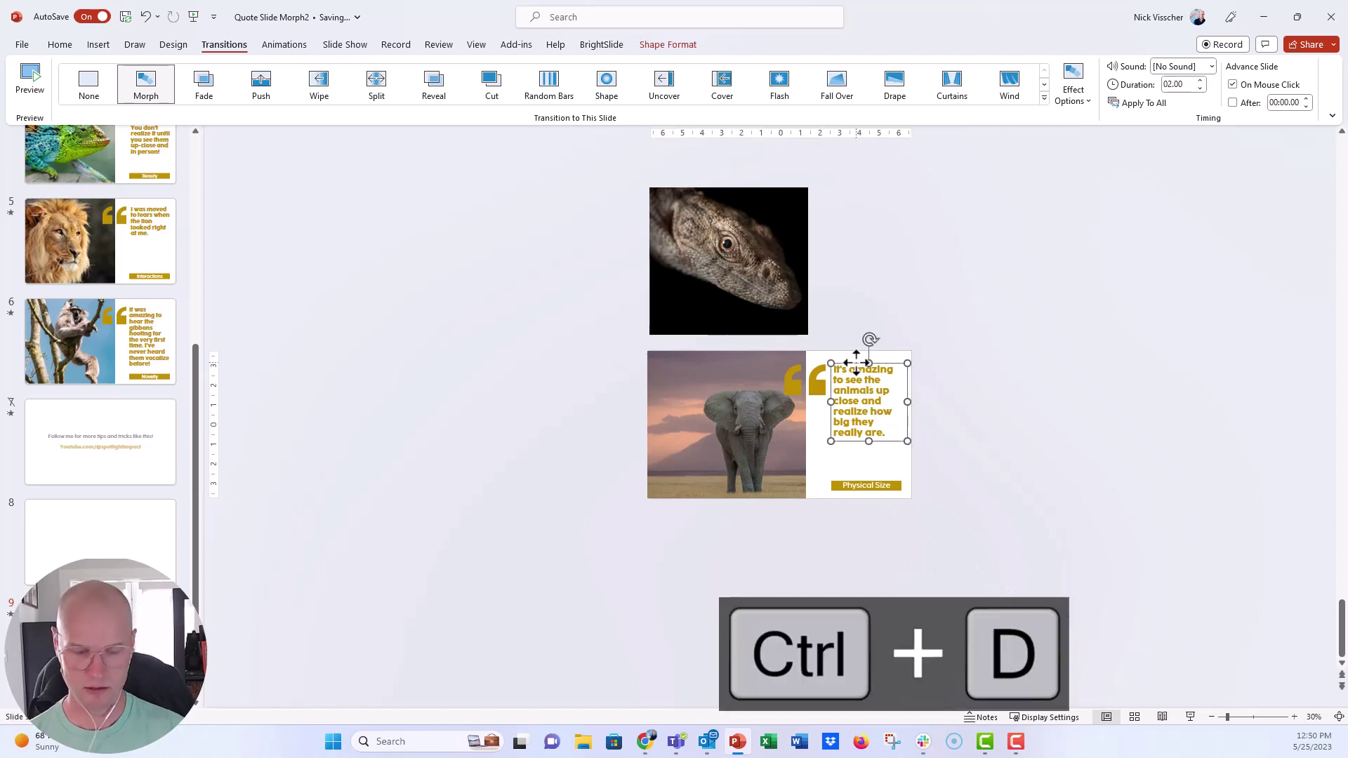
pyautogui.moveTo(856, 363); pyautogui.dragTo(1015, 420)
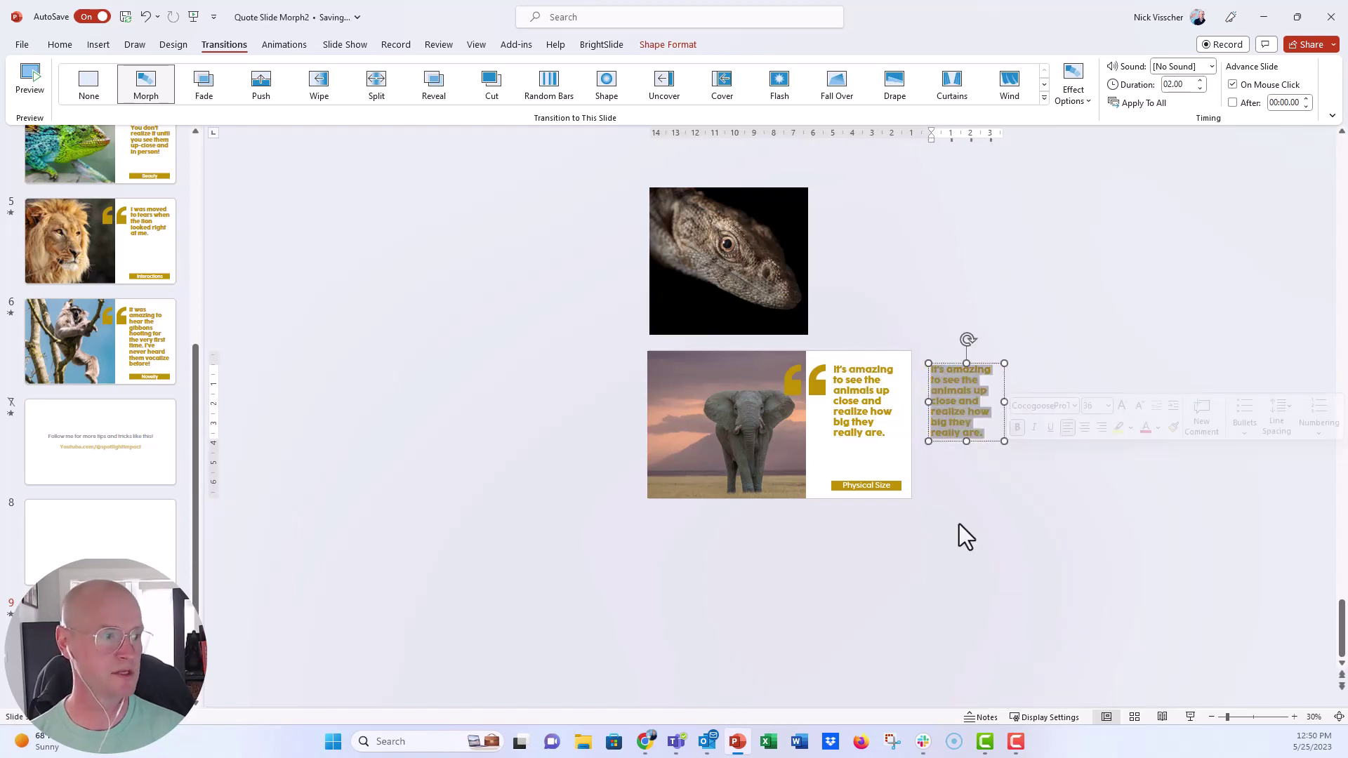
pyautogui.write('Text p')
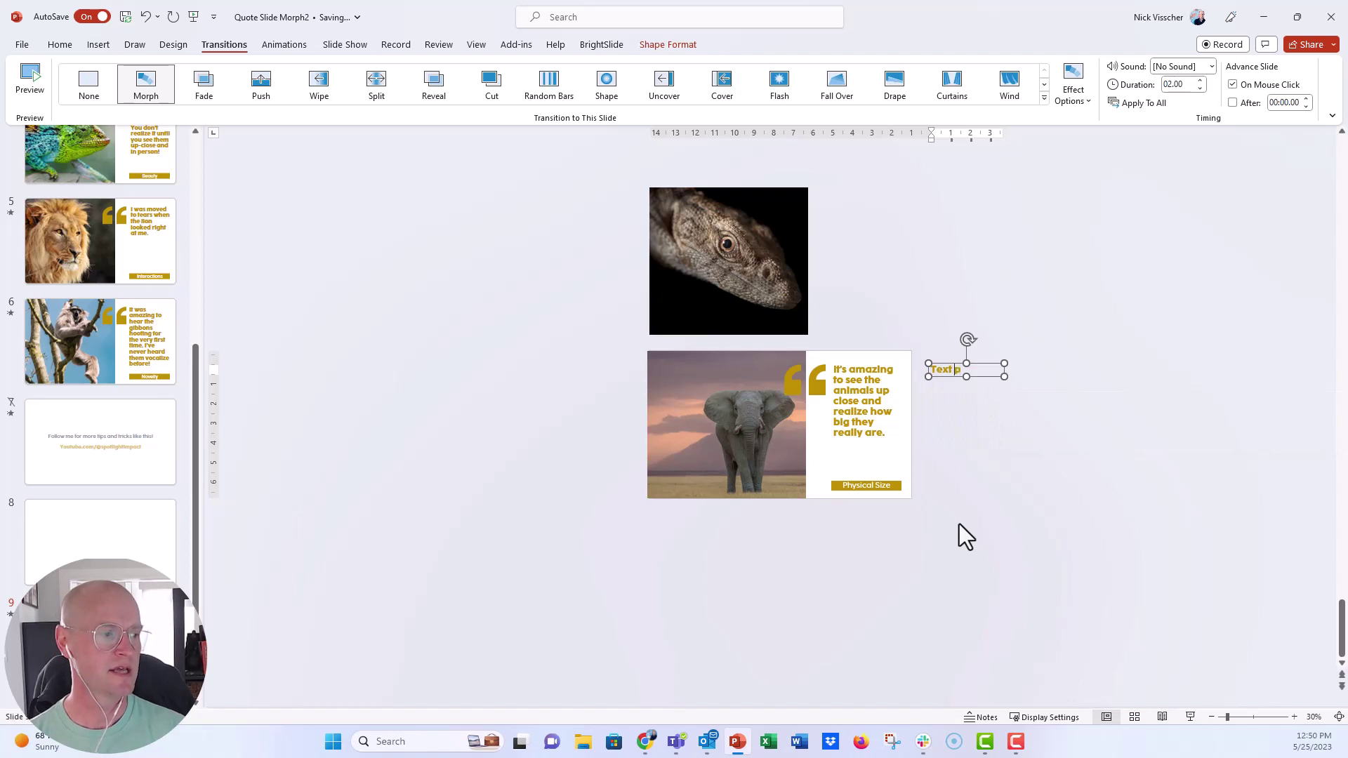
pyautogui.write('laceholder for a quo')
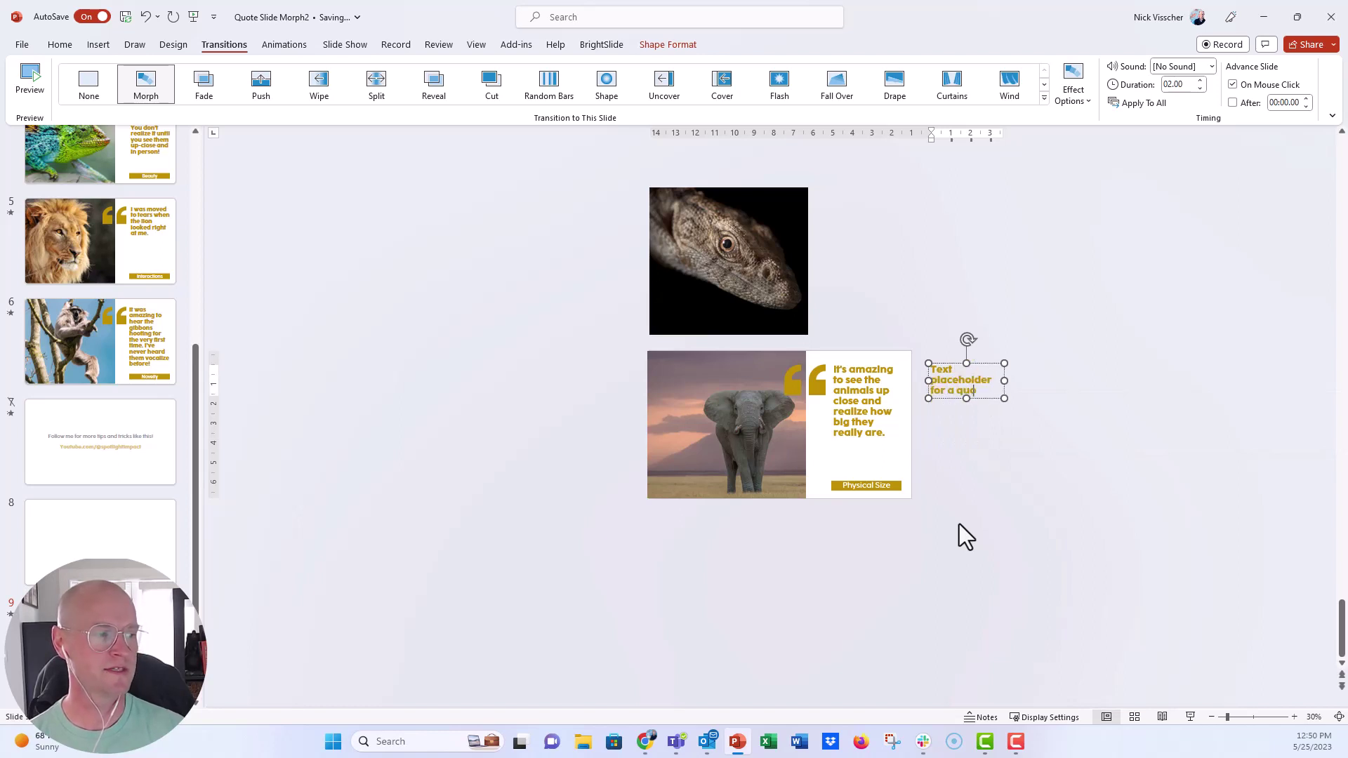
pyautogui.write('te.')
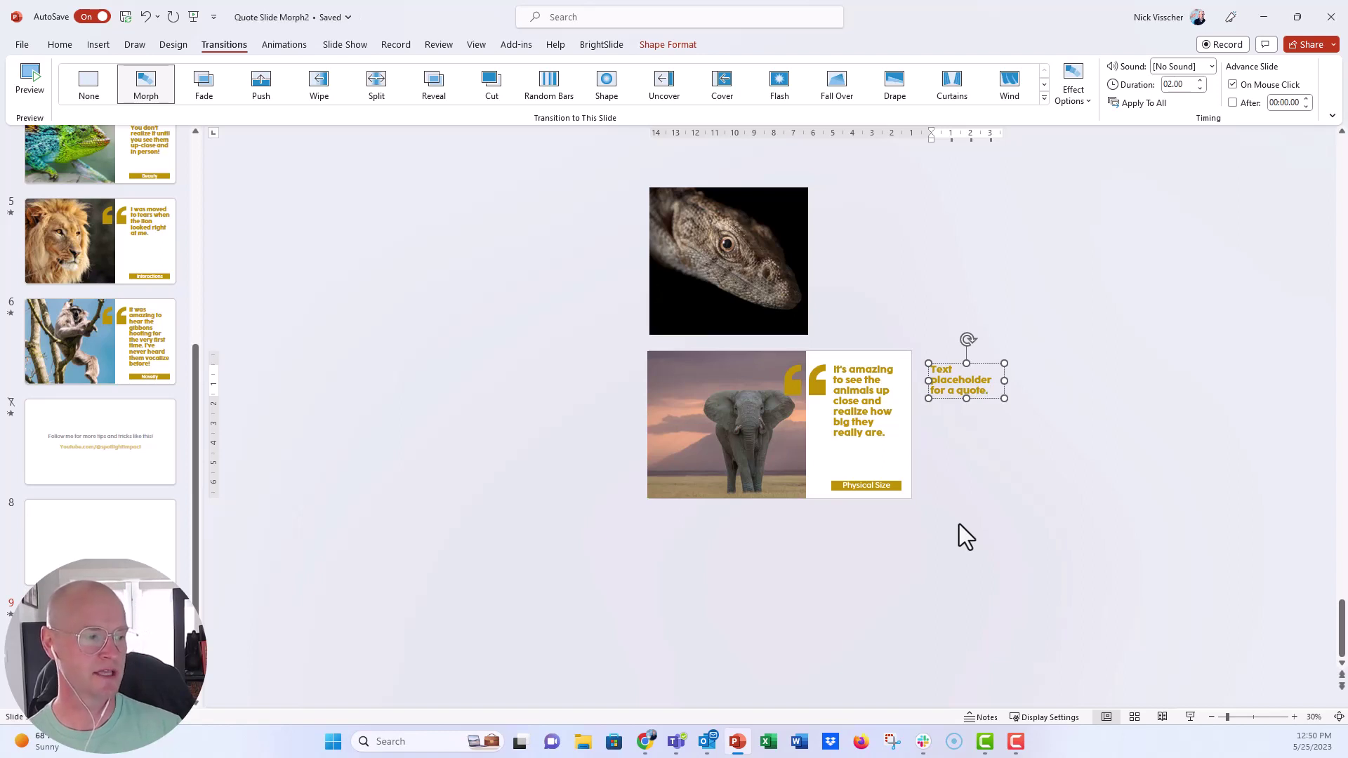
pyautogui.click(842, 487)
# Duplicate the Physical Size label just below itself and change the copy's text to 'New Theme'.
pyautogui.hotkey('ctrl', 'd')
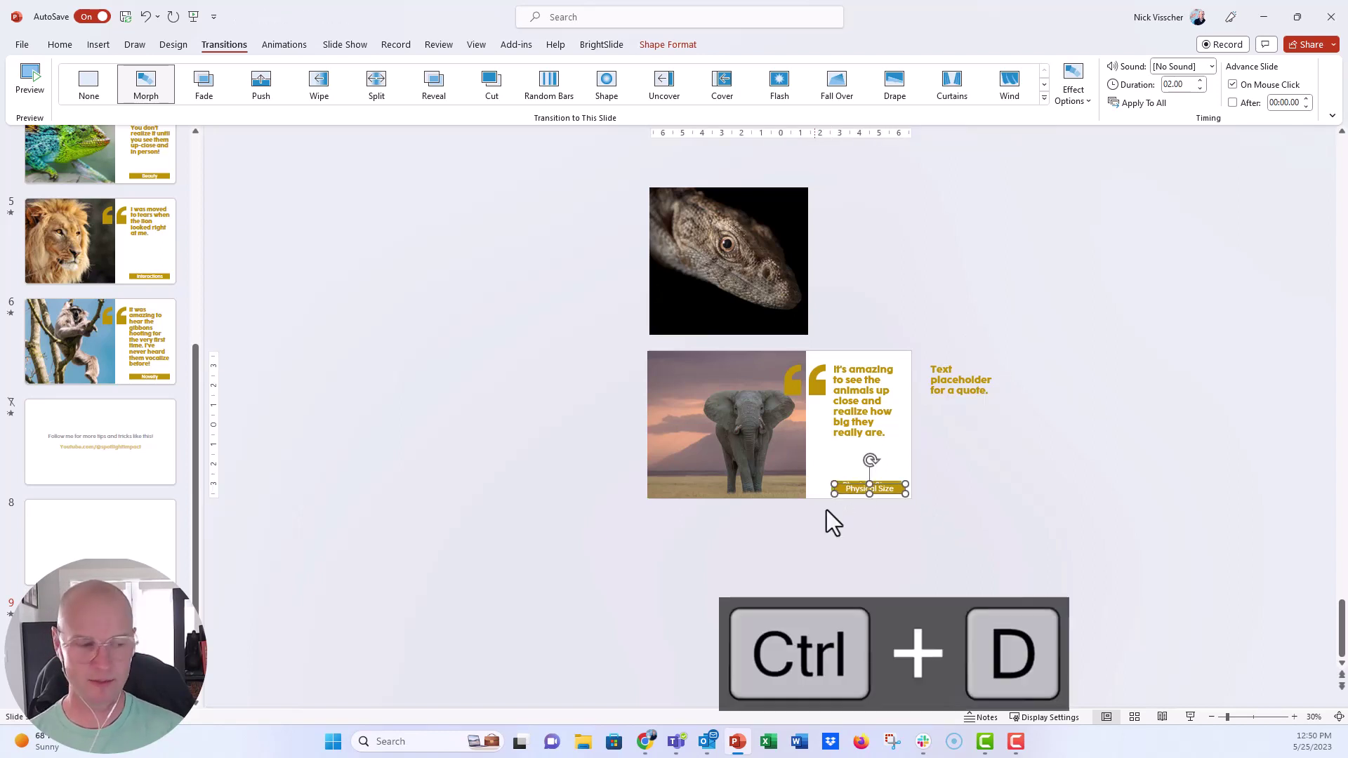
pyautogui.moveTo(840, 511); pyautogui.dragTo(841, 536)
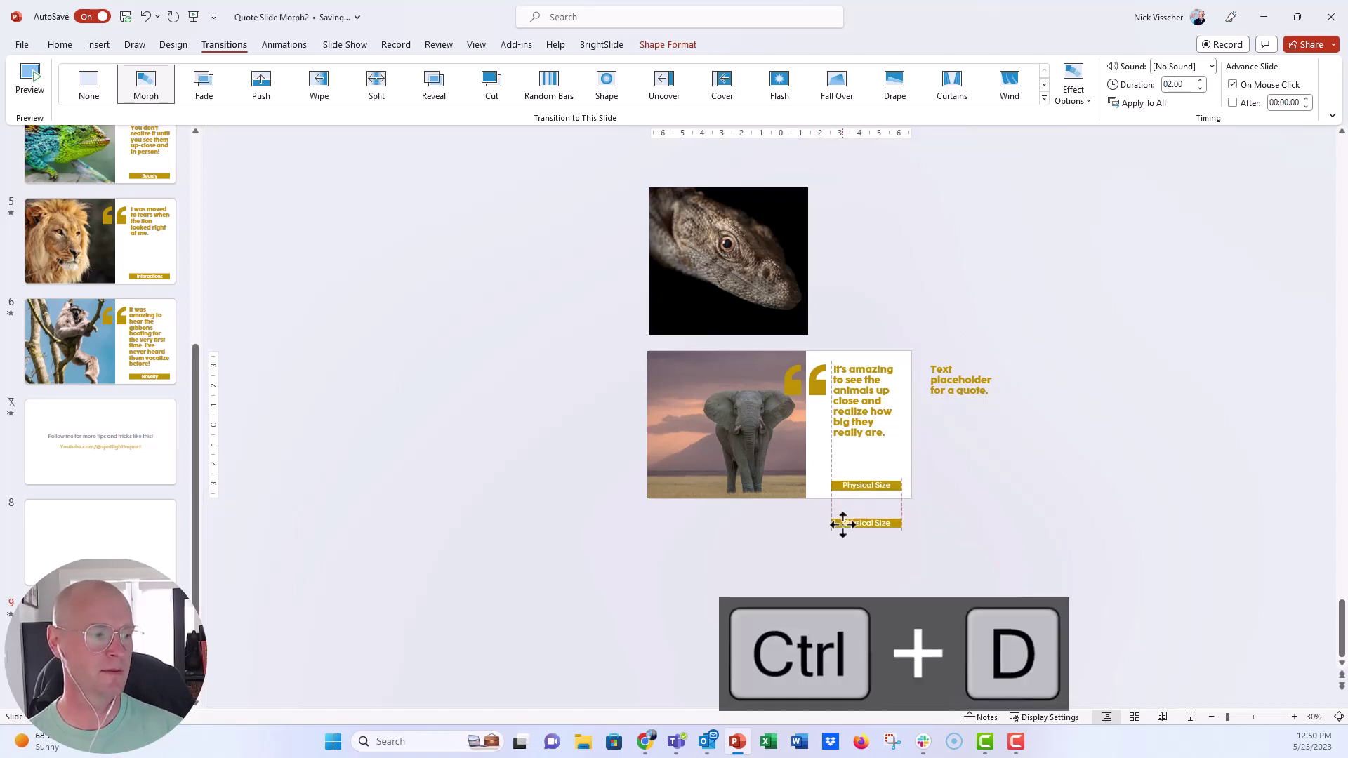
pyautogui.tripleClick(836, 532)
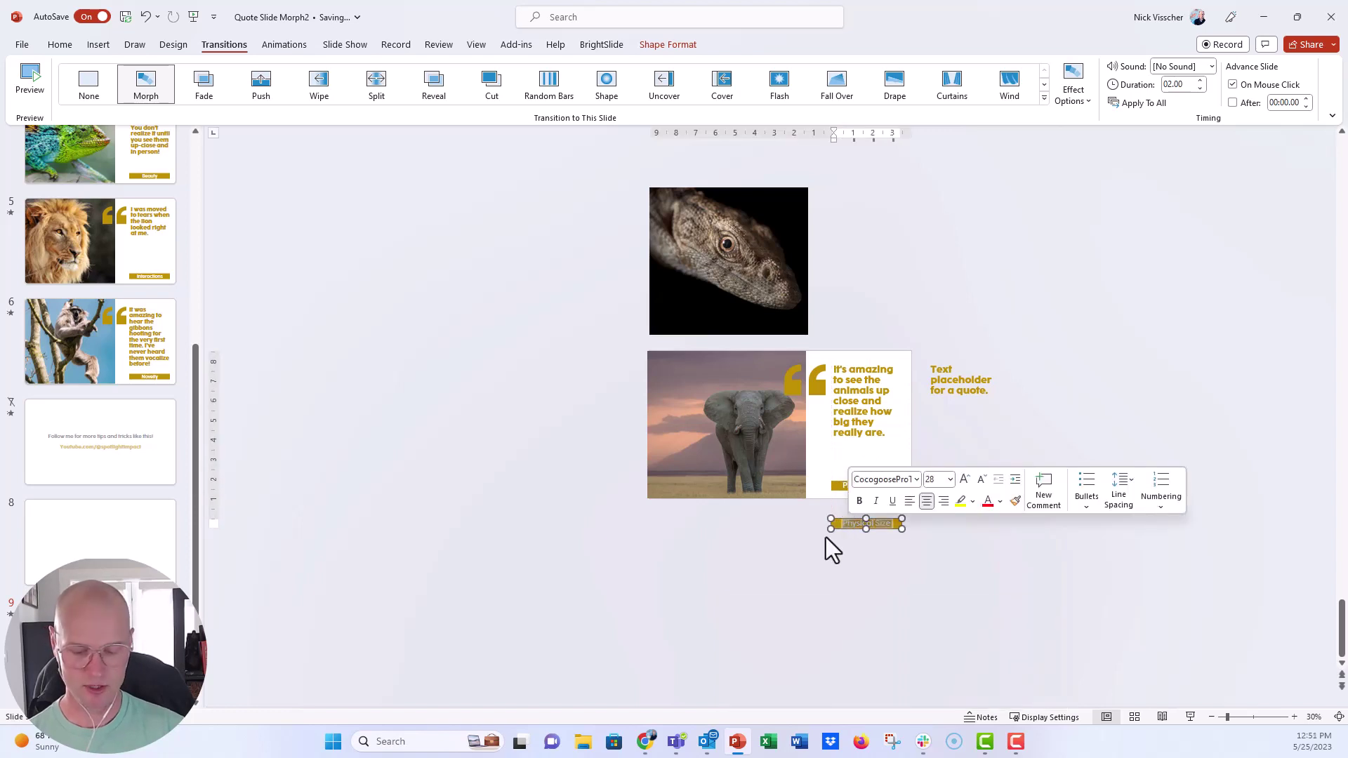
pyautogui.write('He')
pyautogui.write('w')
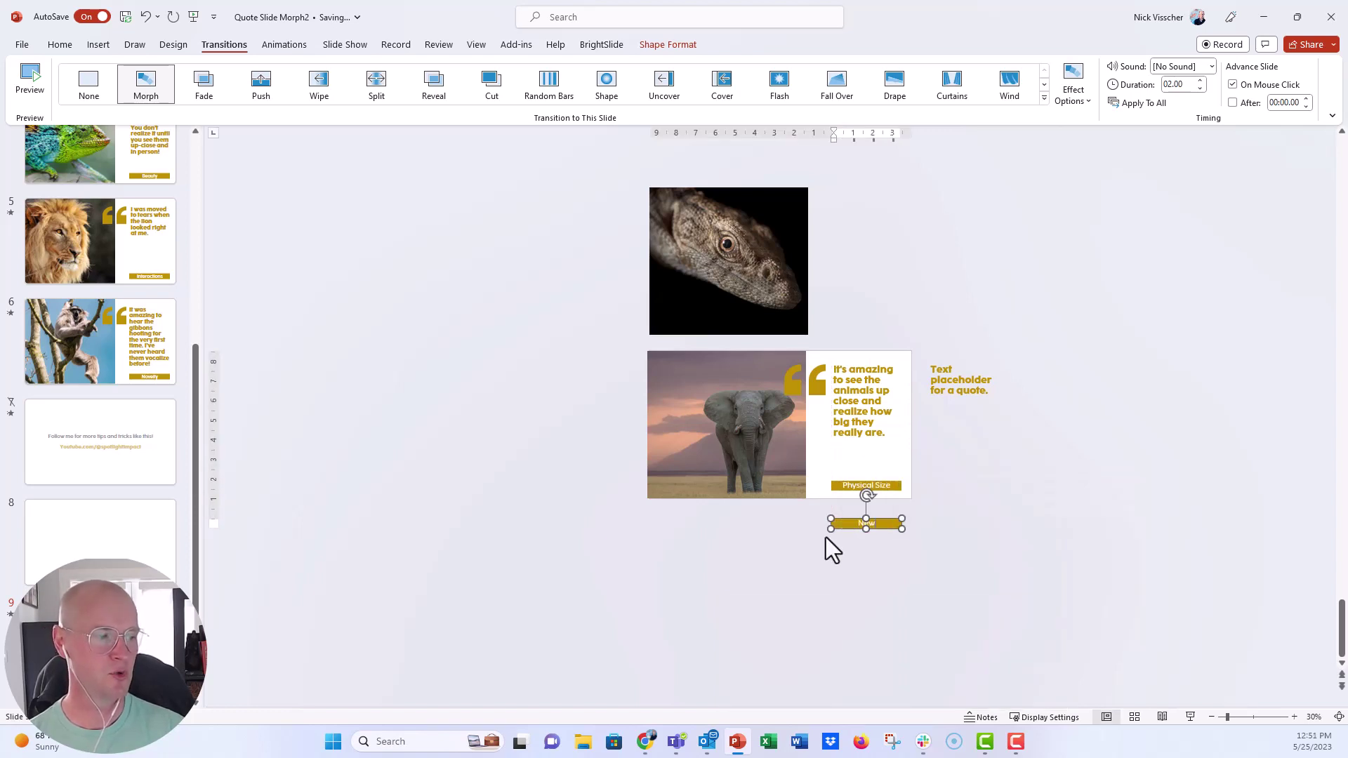
pyautogui.write(' Theme')
pyautogui.click(797, 585)
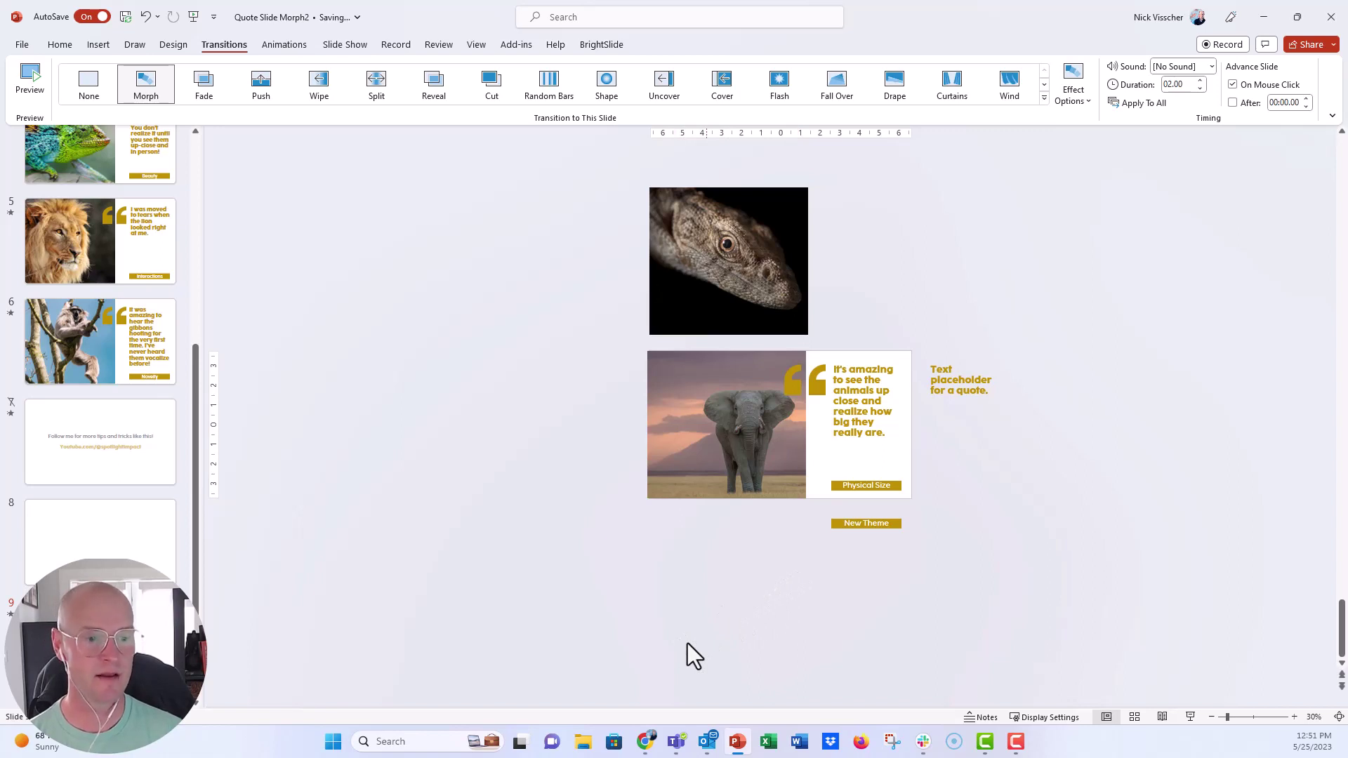
# Duplicate the slide, swap the lizard photo in for the elephant, and bring the quote marks to front.
pyautogui.hotkey('ctrl', 'd')
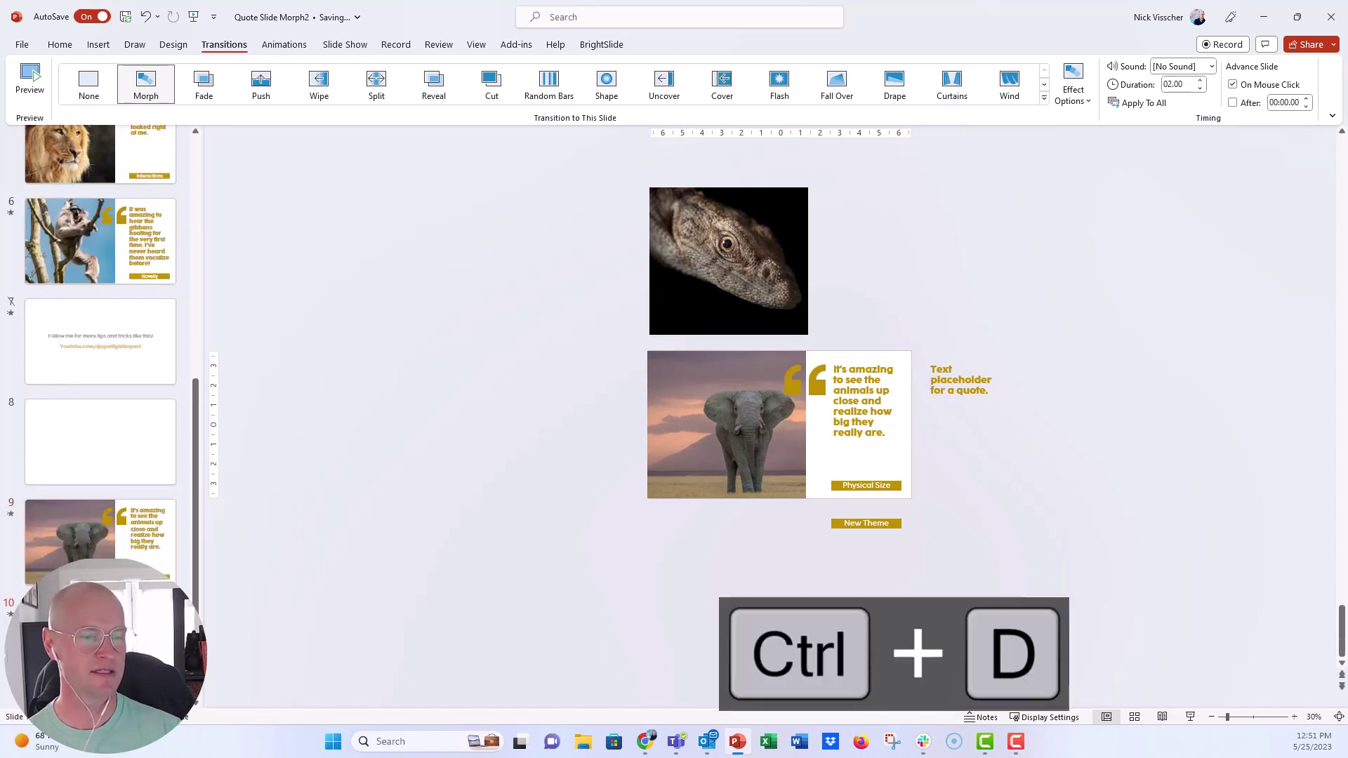
pyautogui.click(704, 432)
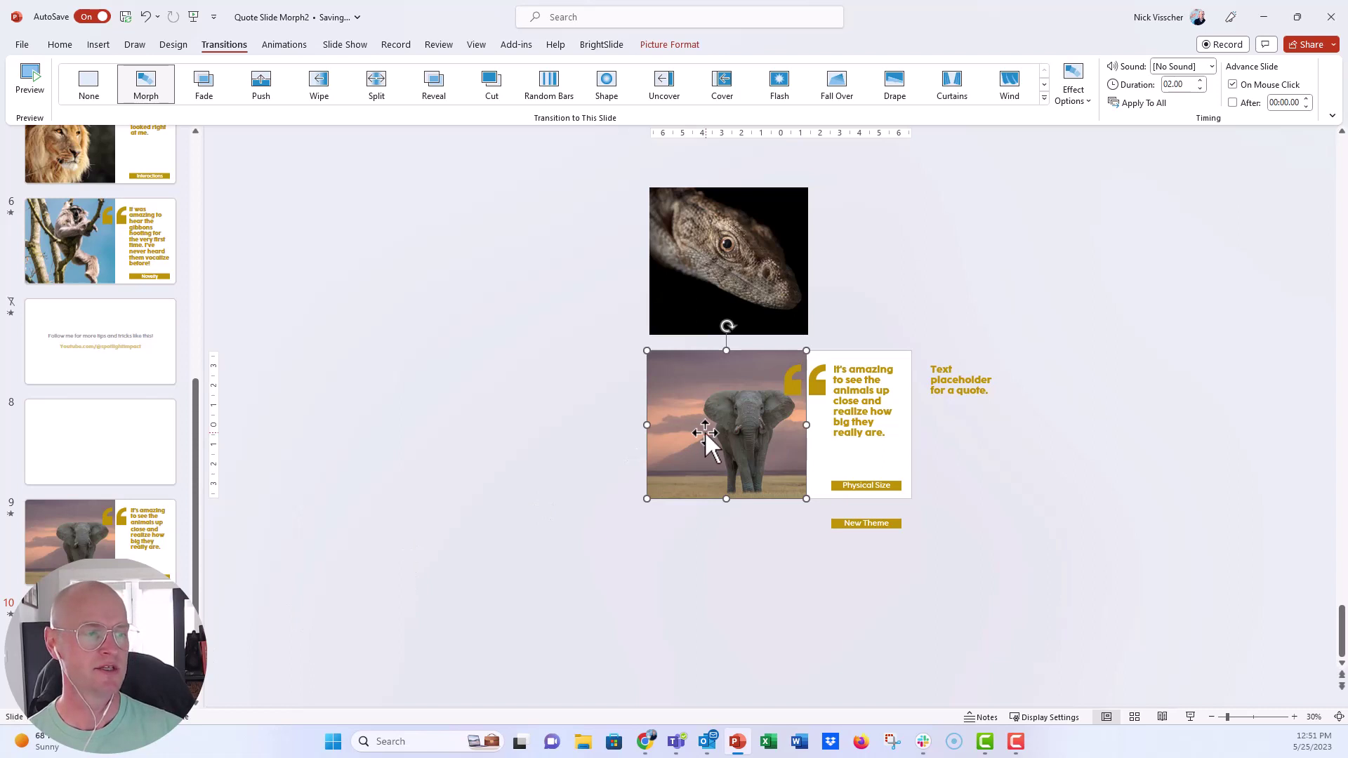
pyautogui.moveTo(704, 433); pyautogui.dragTo(534, 435)
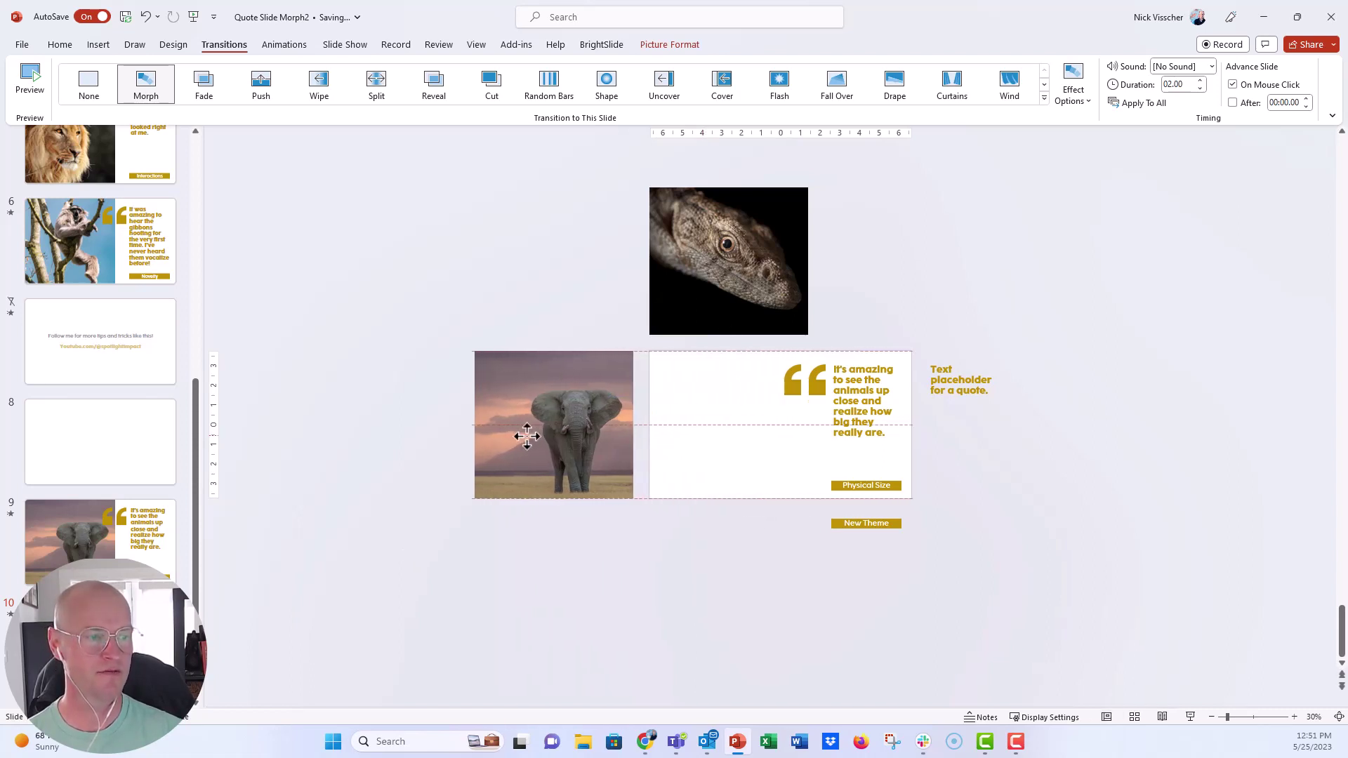
pyautogui.moveTo(677, 310); pyautogui.dragTo(681, 450)
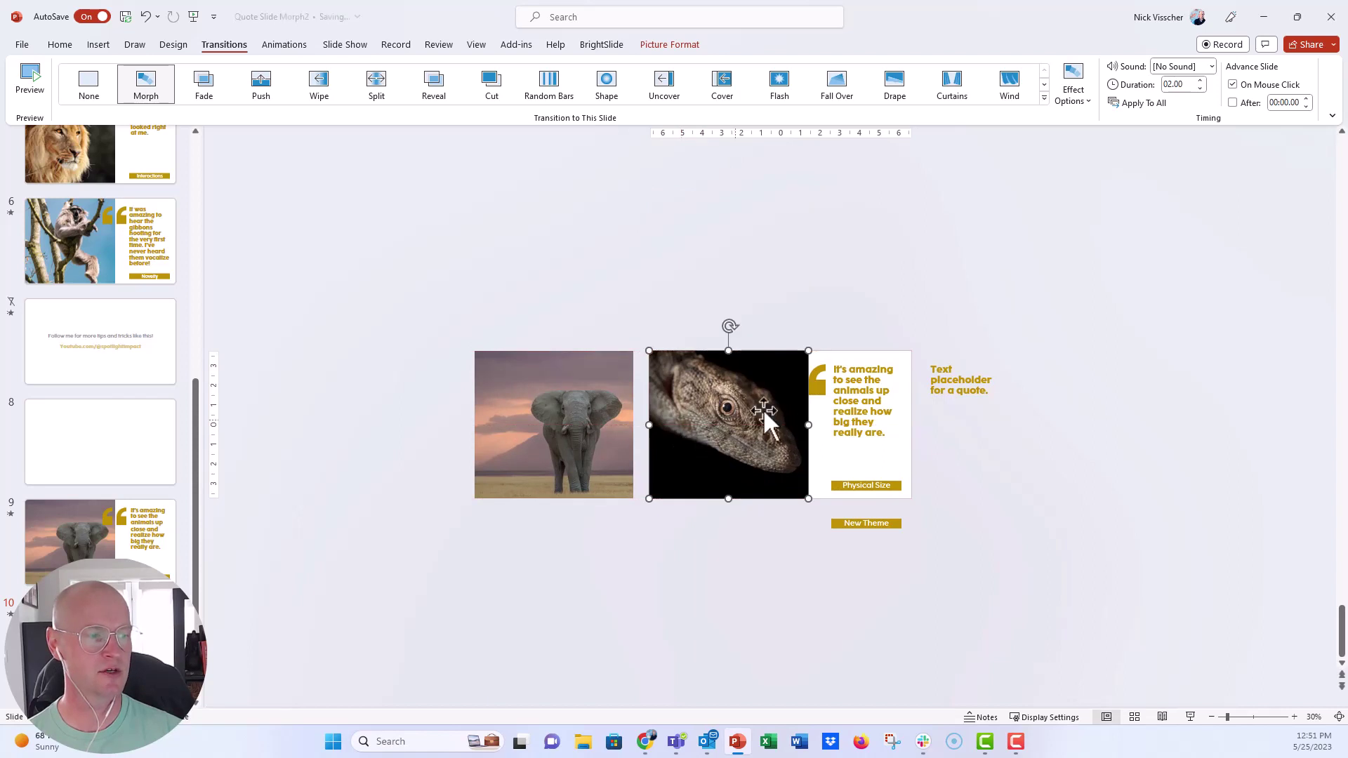
pyautogui.rightClick(820, 388)
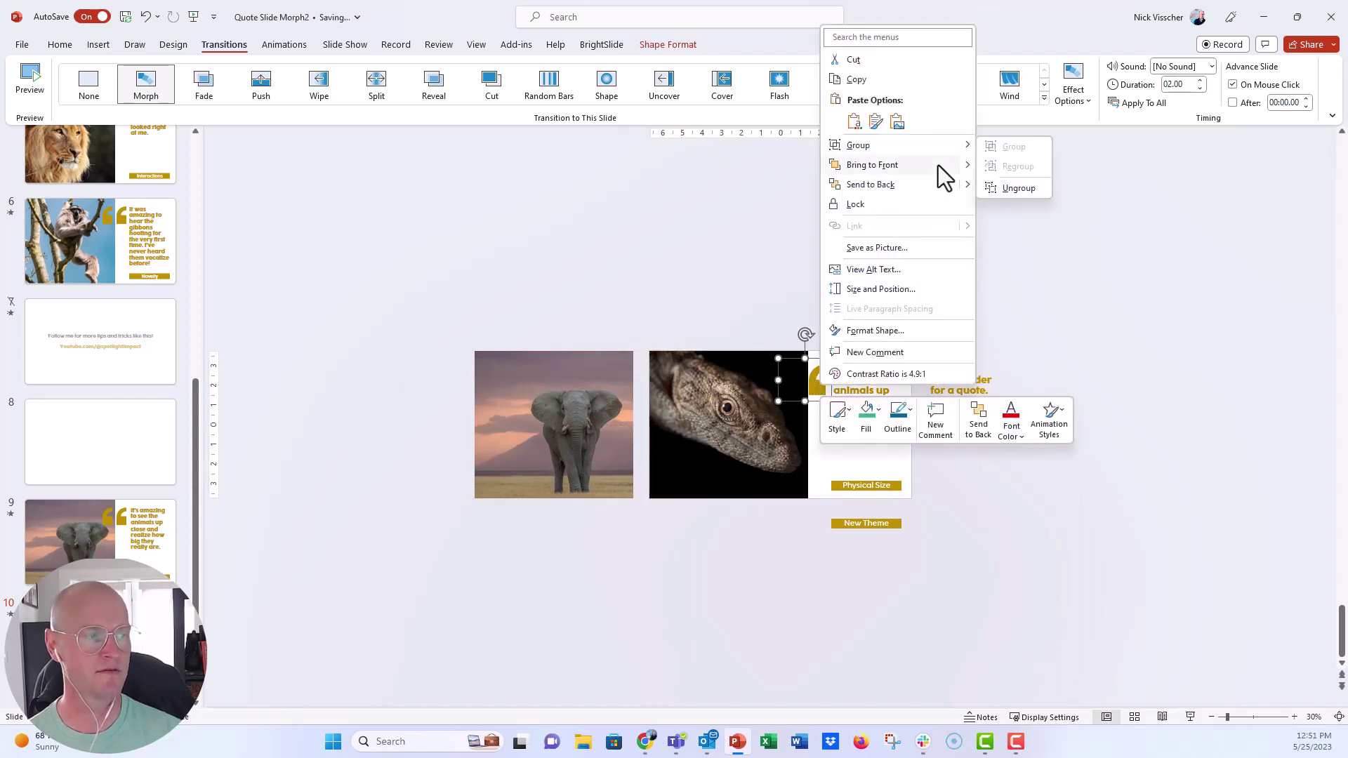
pyautogui.click(938, 165)
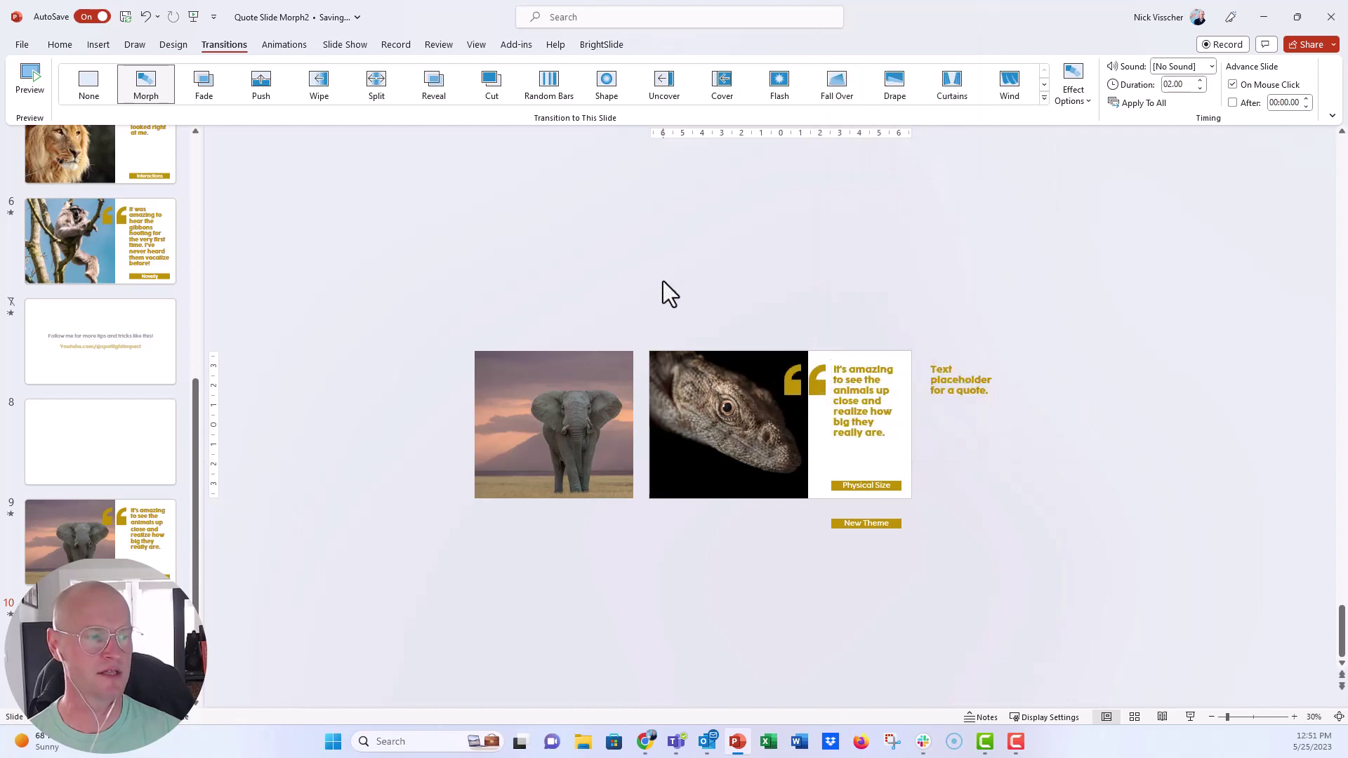
# Move the elephant quote above the slide and the placeholder quote into the white panel.
pyautogui.click(856, 386)
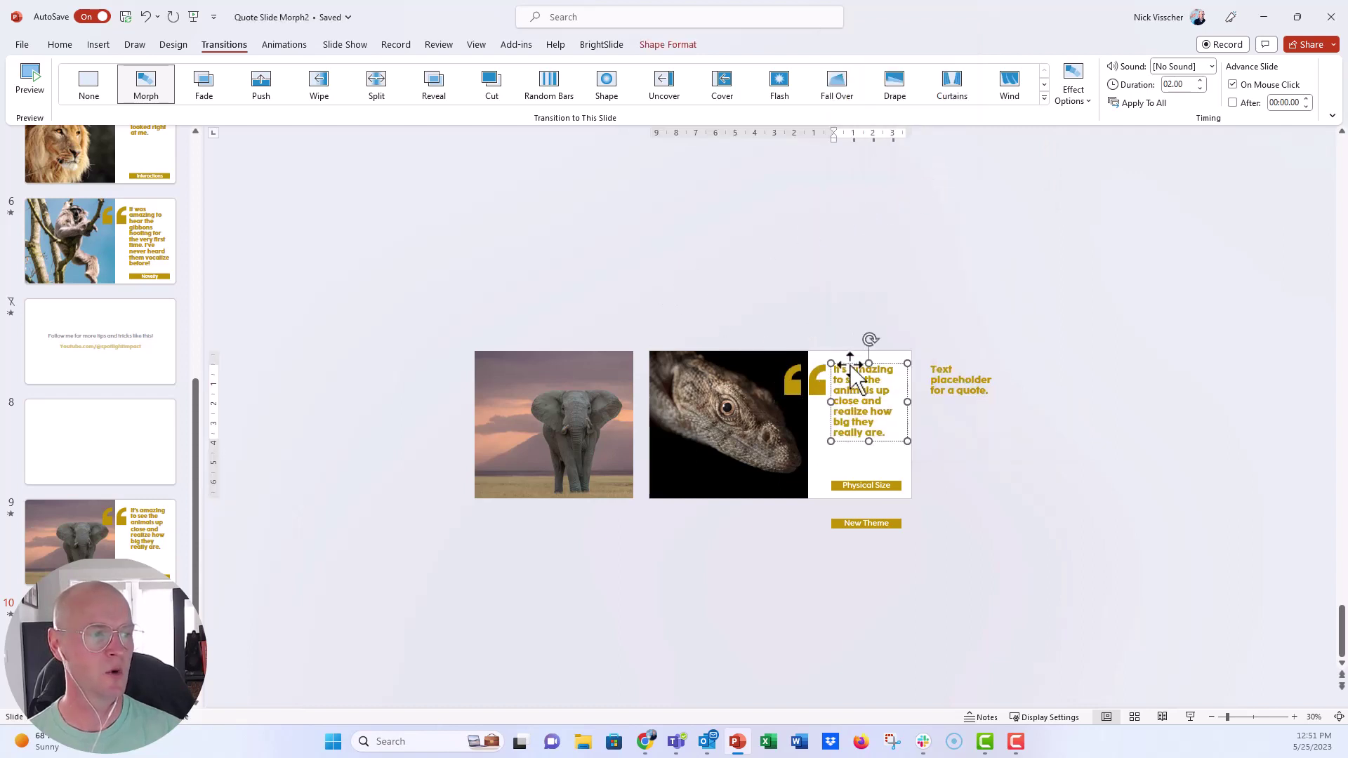
pyautogui.moveTo(849, 363); pyautogui.dragTo(855, 251)
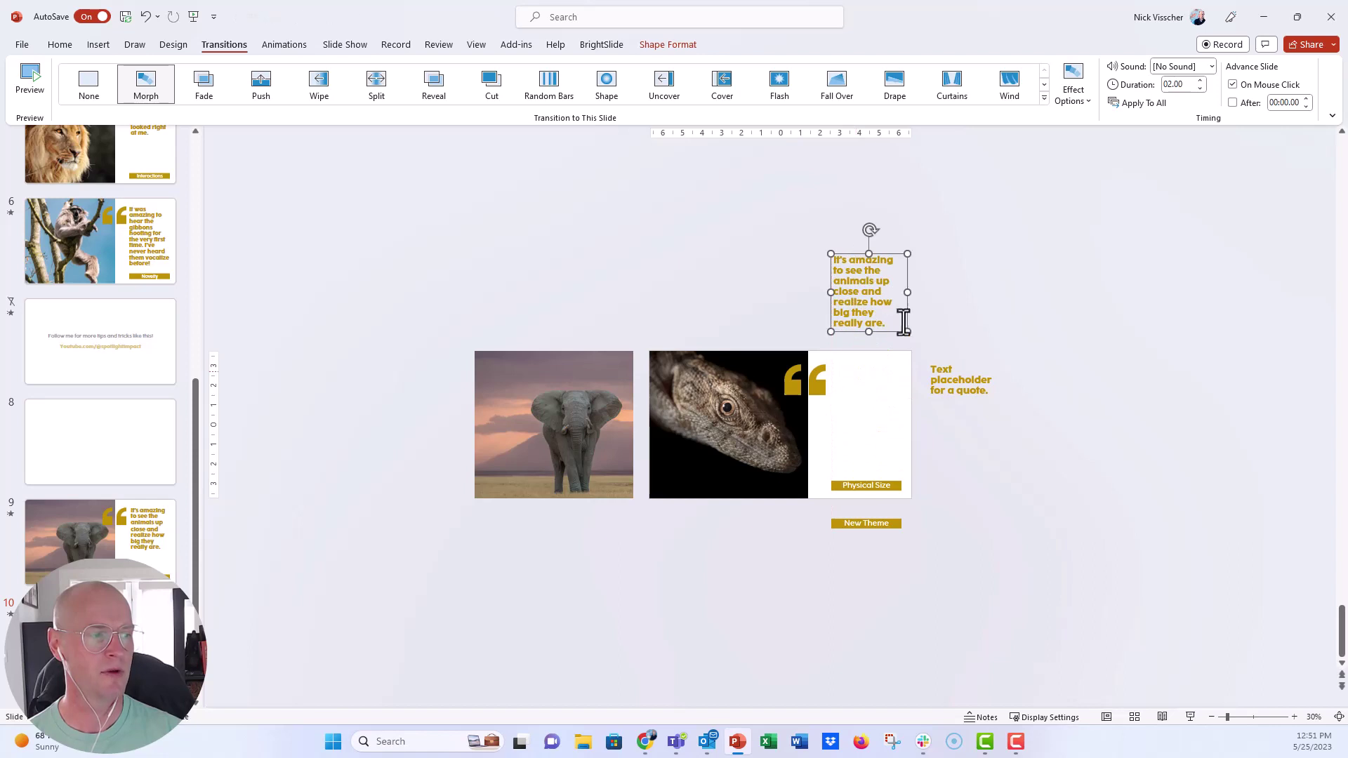
pyautogui.click(949, 386)
pyautogui.moveTo(944, 399); pyautogui.dragTo(849, 395)
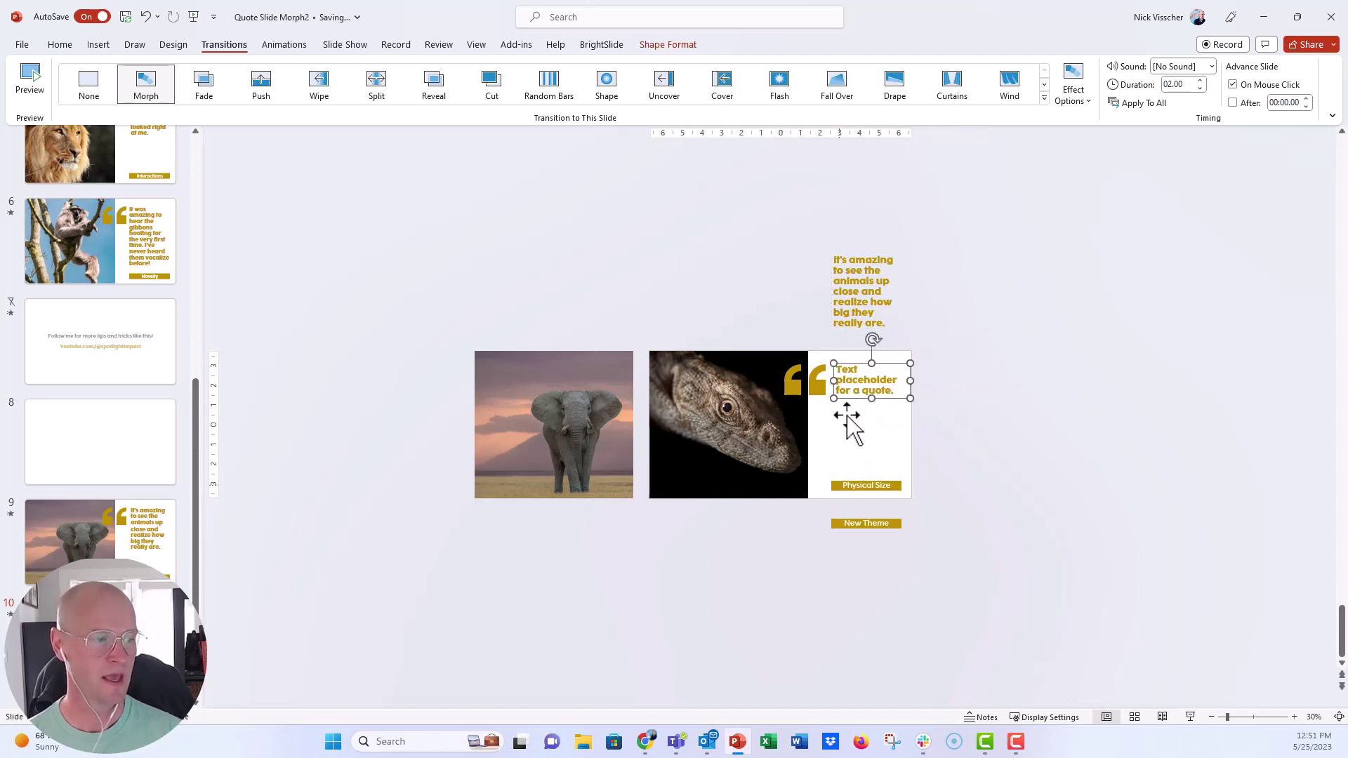
# Swap the positions of the Physical Size and New Theme labels with BrightSlide's Swap Objects.
pyautogui.click(837, 486)
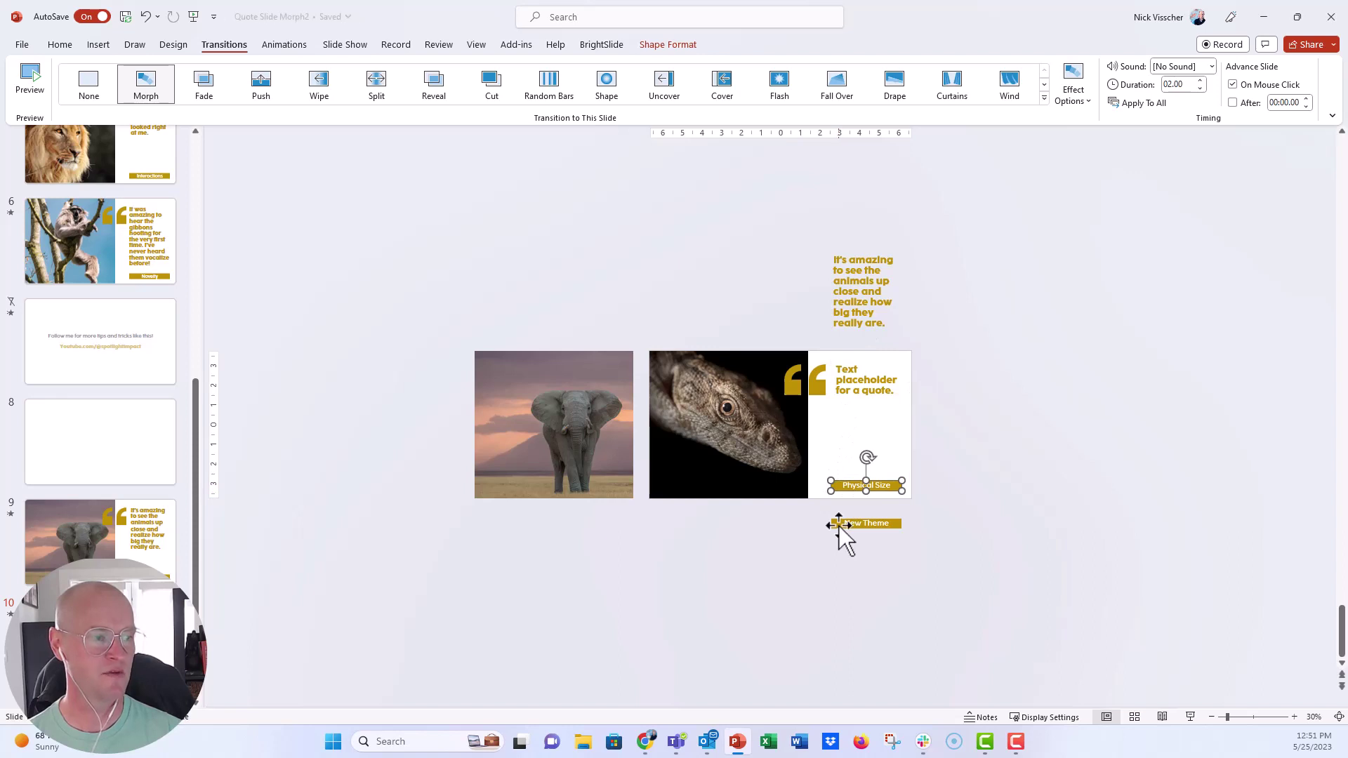
pyautogui.click(839, 525)
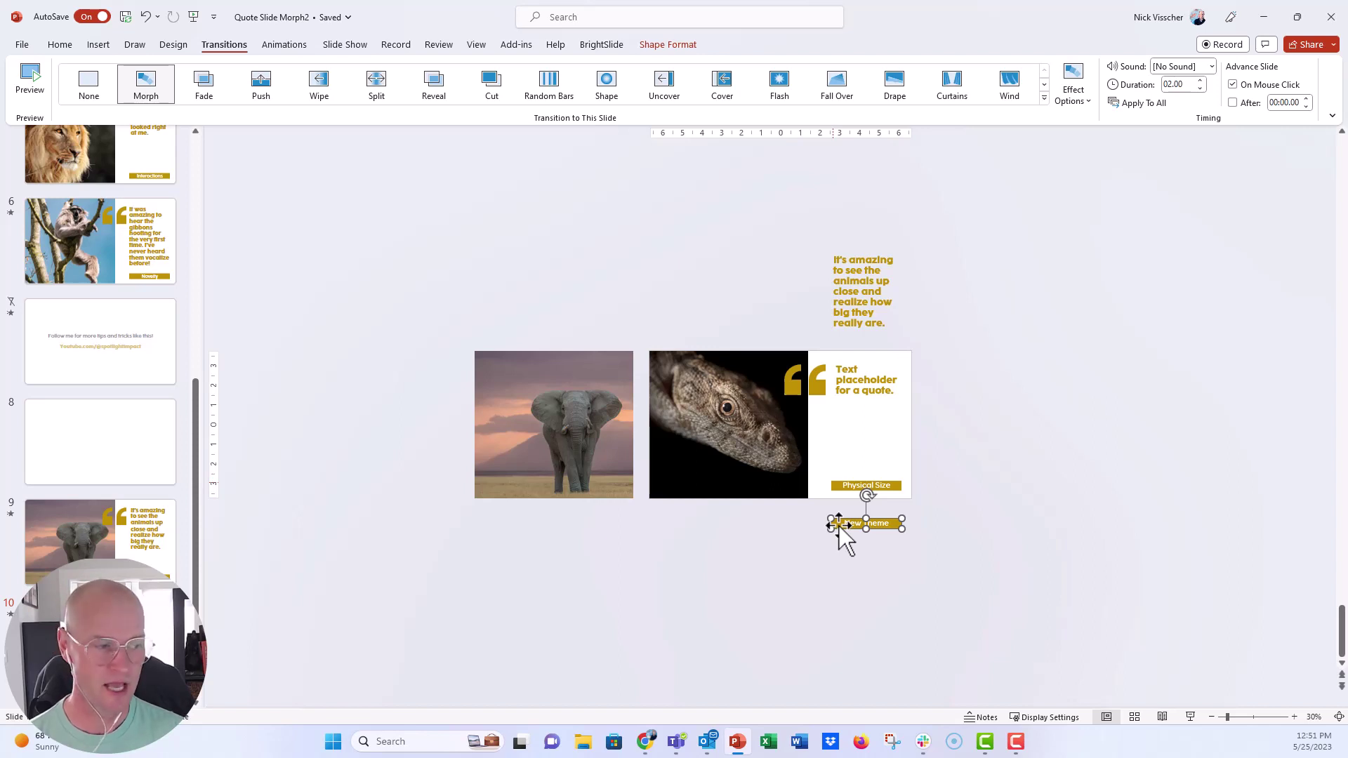
pyautogui.keyDown('shift'); pyautogui.click(832, 484); pyautogui.keyUp('shift')
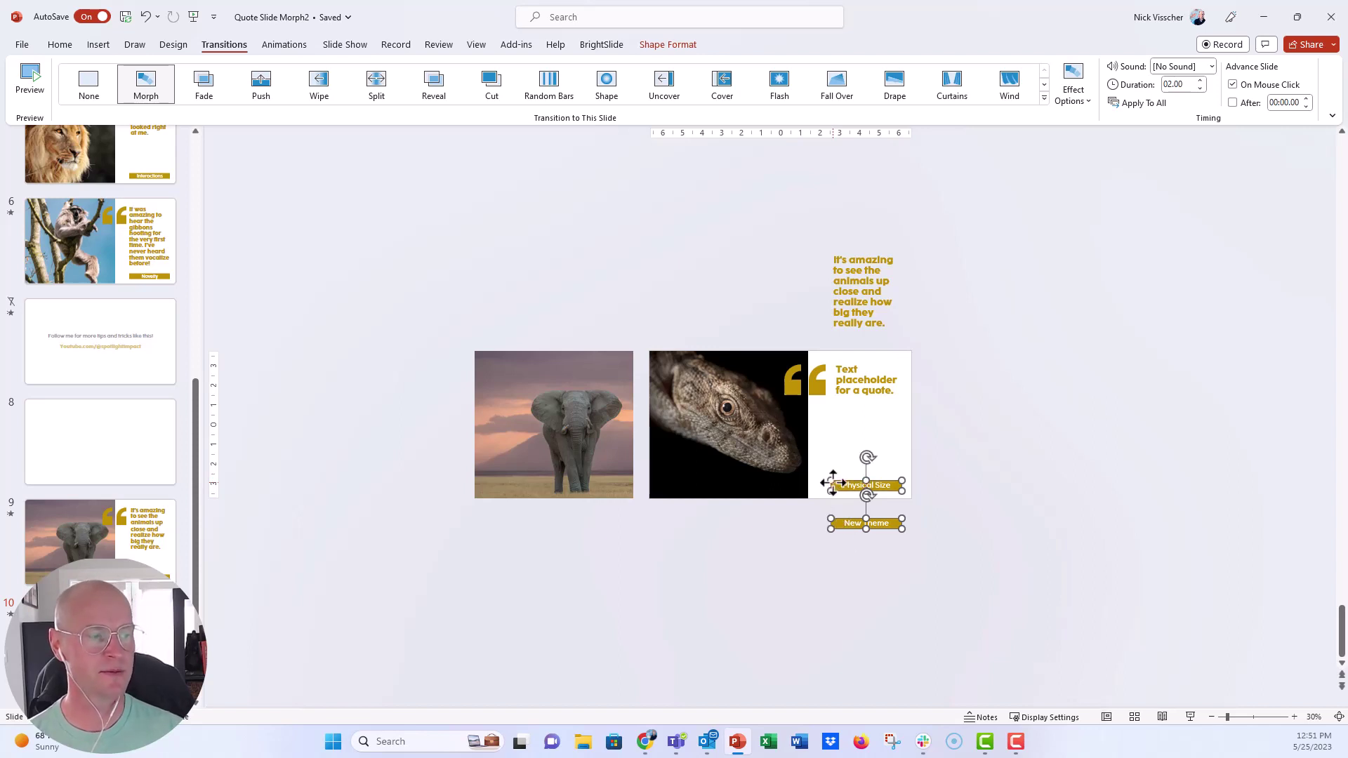
pyautogui.click(618, 52)
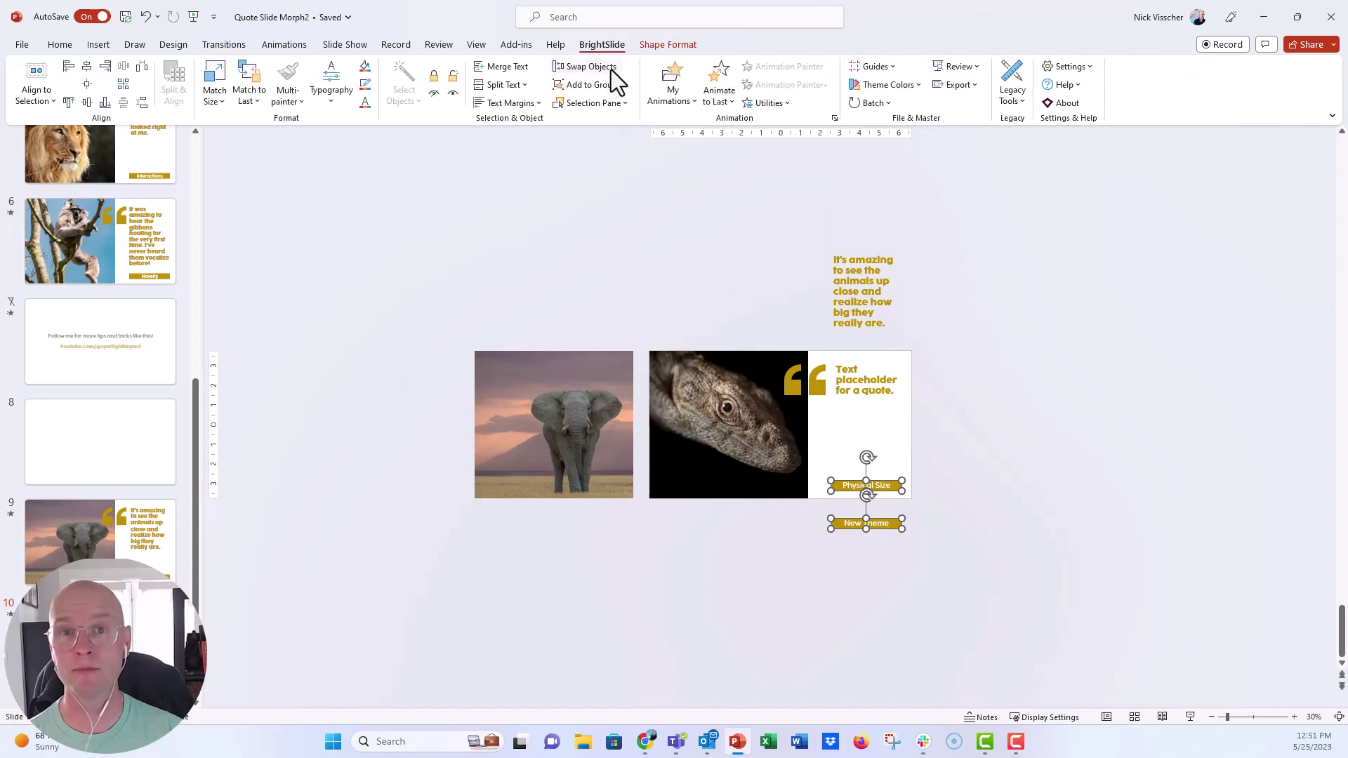
pyautogui.click(610, 70)
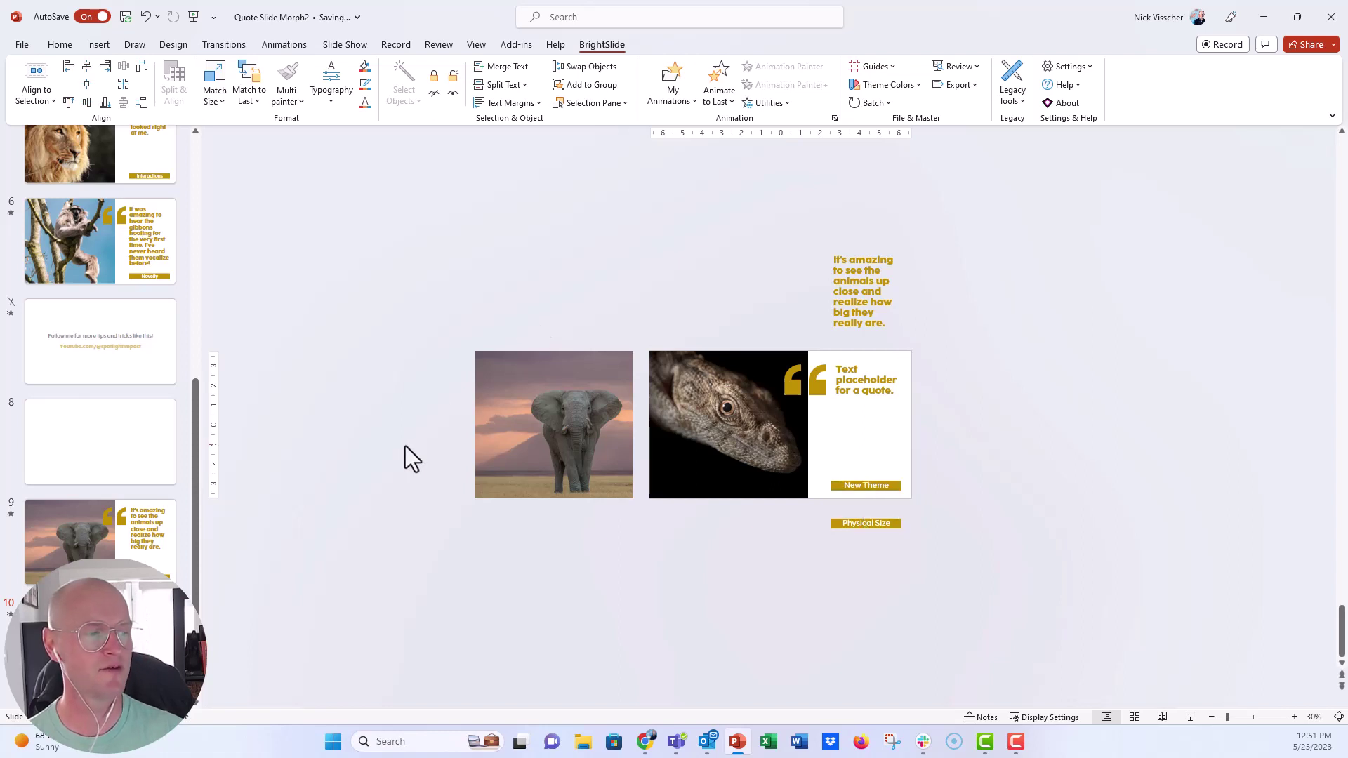
pyautogui.click(158, 533)
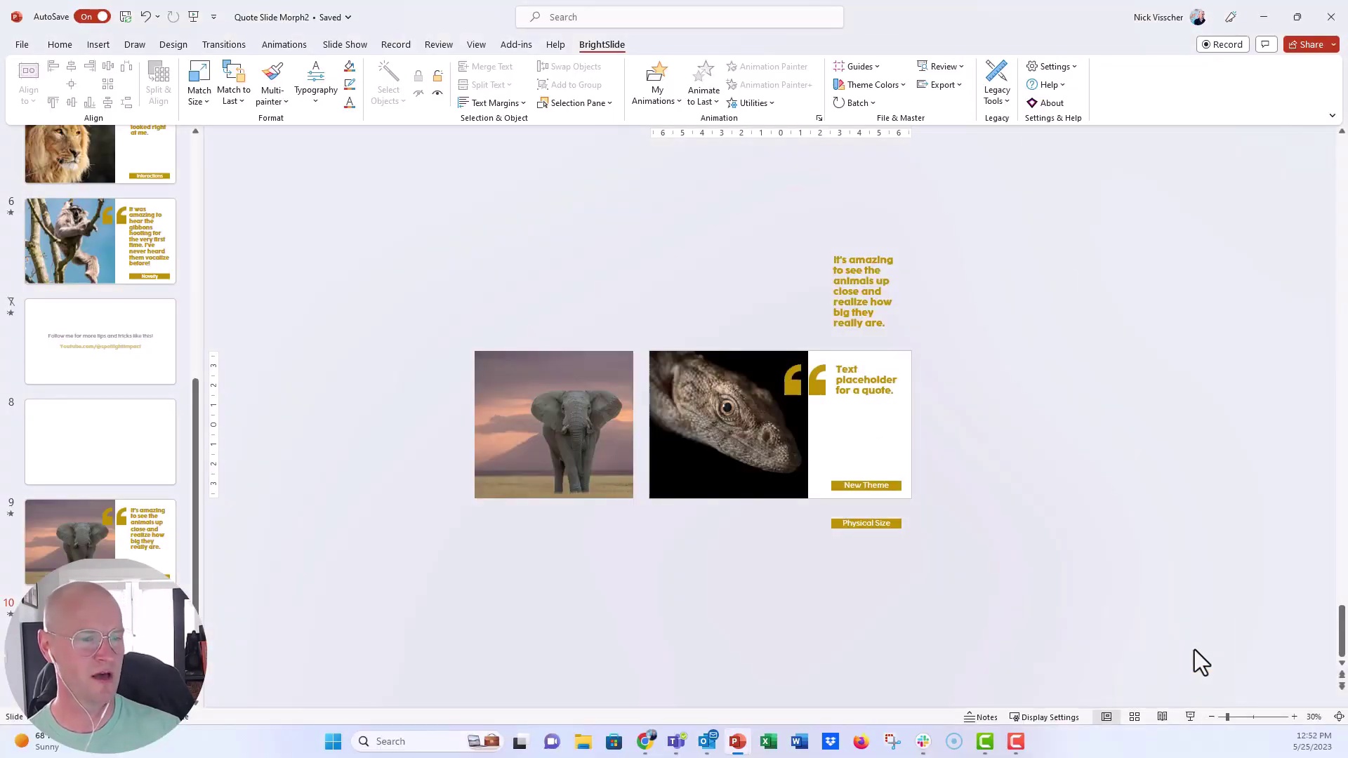
# Send the elephant photo on slide 10 to the back.
pyautogui.click(591, 448)
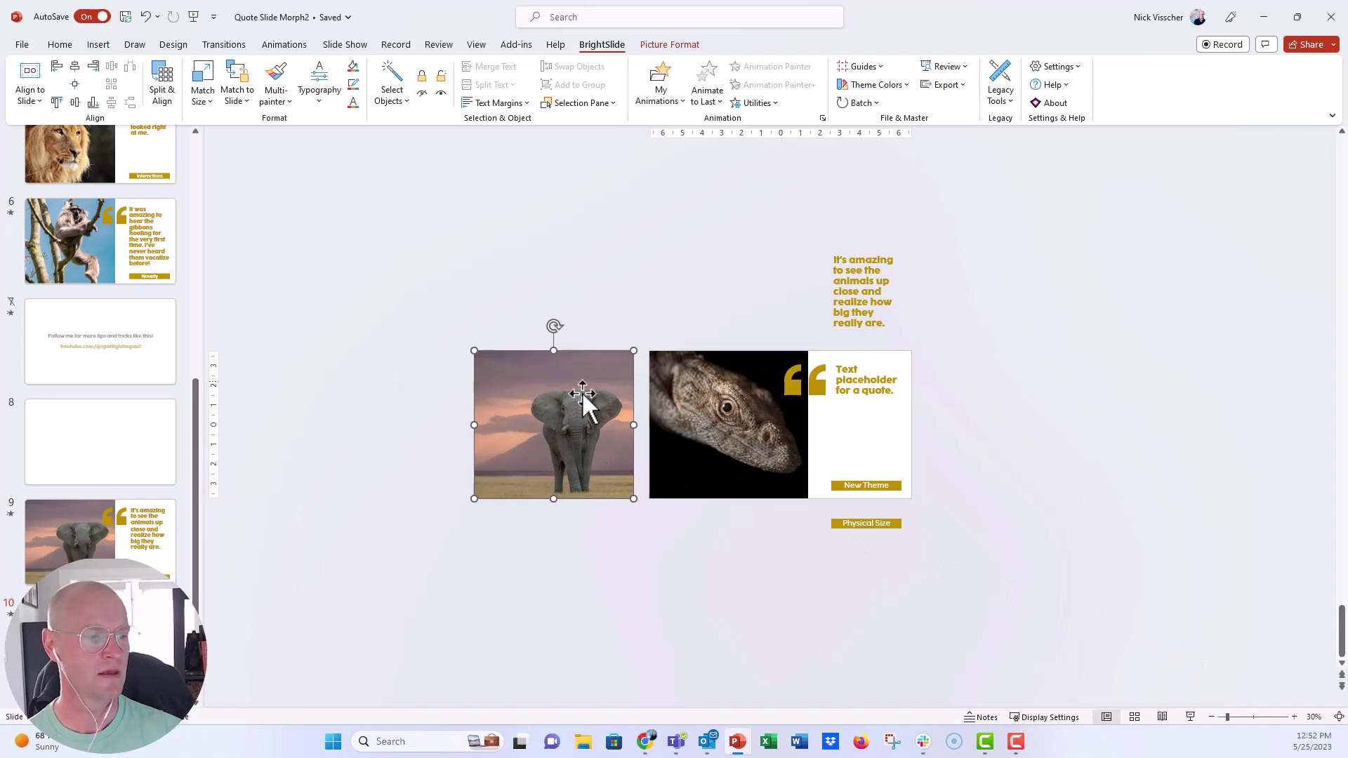
pyautogui.click(663, 386)
pyautogui.click(612, 382)
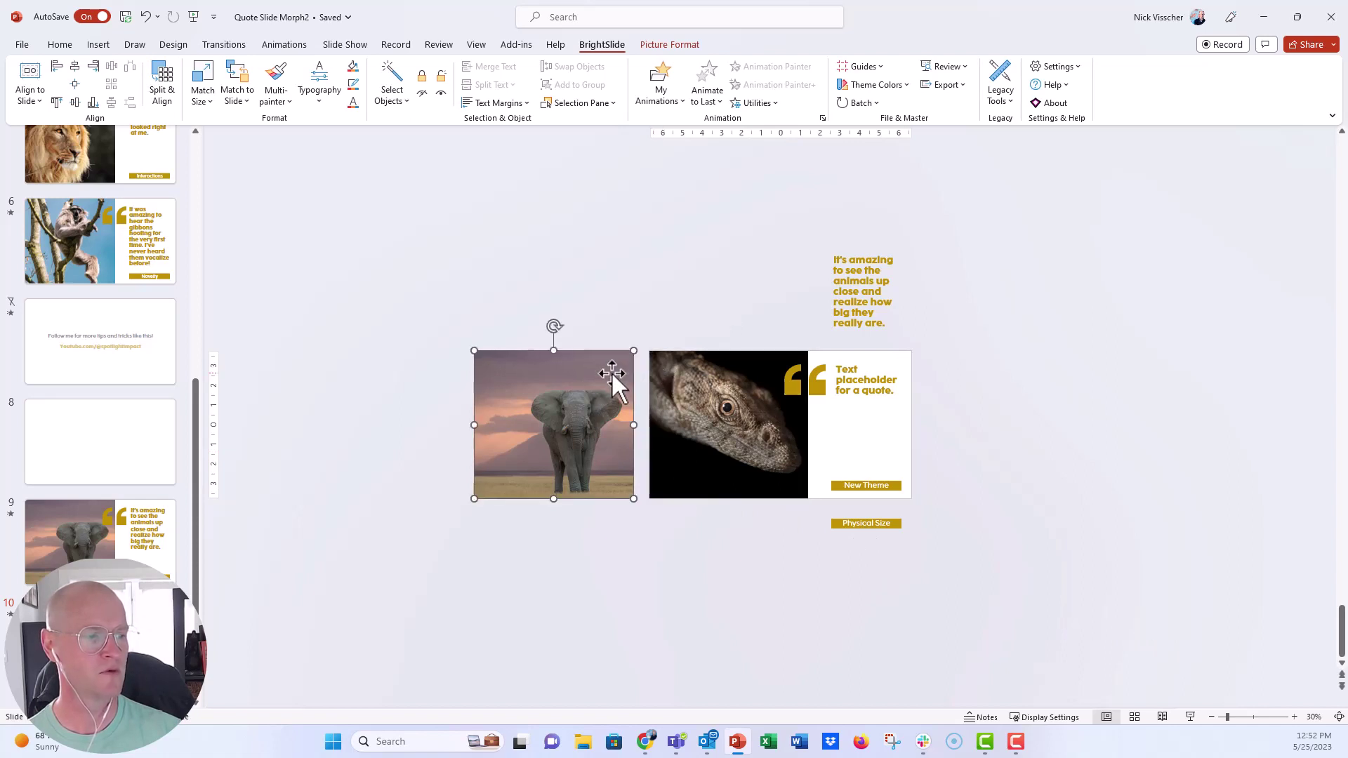
pyautogui.rightClick(612, 374)
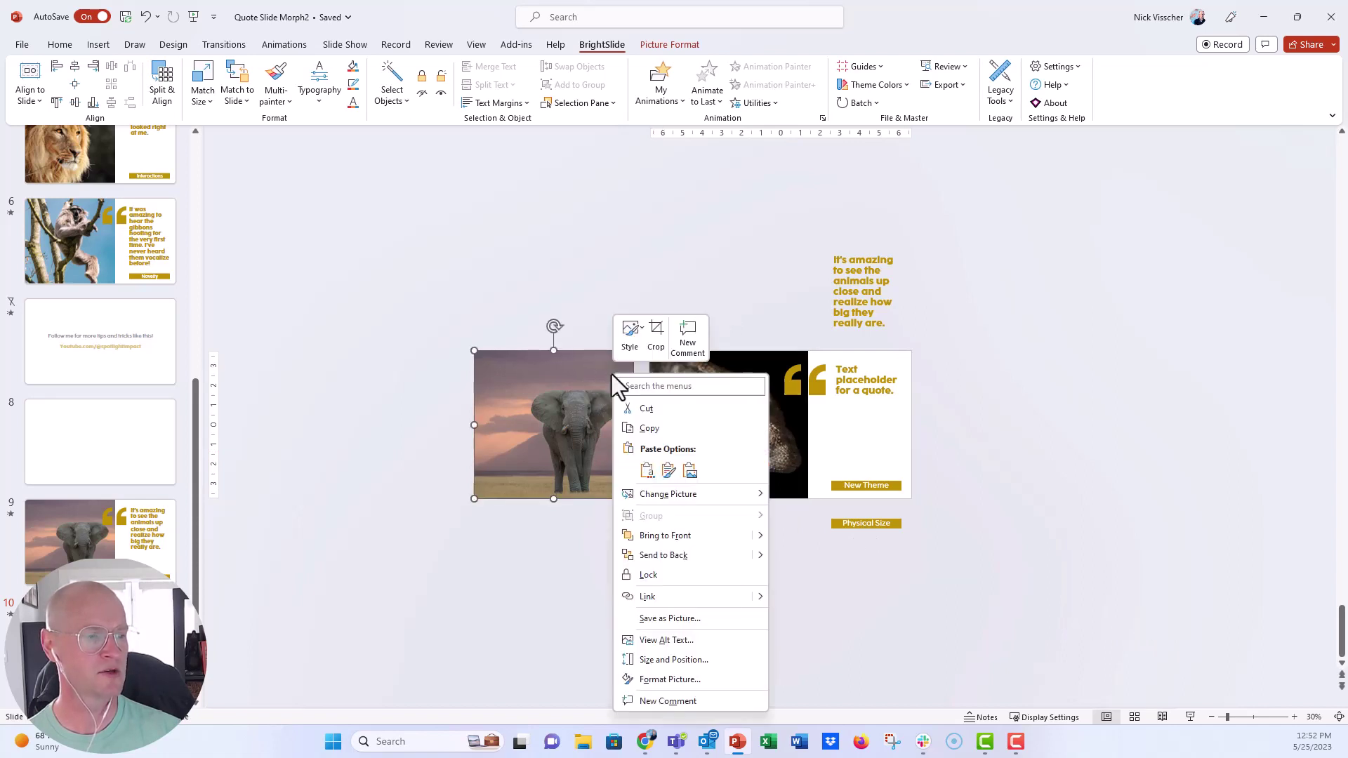
pyautogui.click(663, 555)
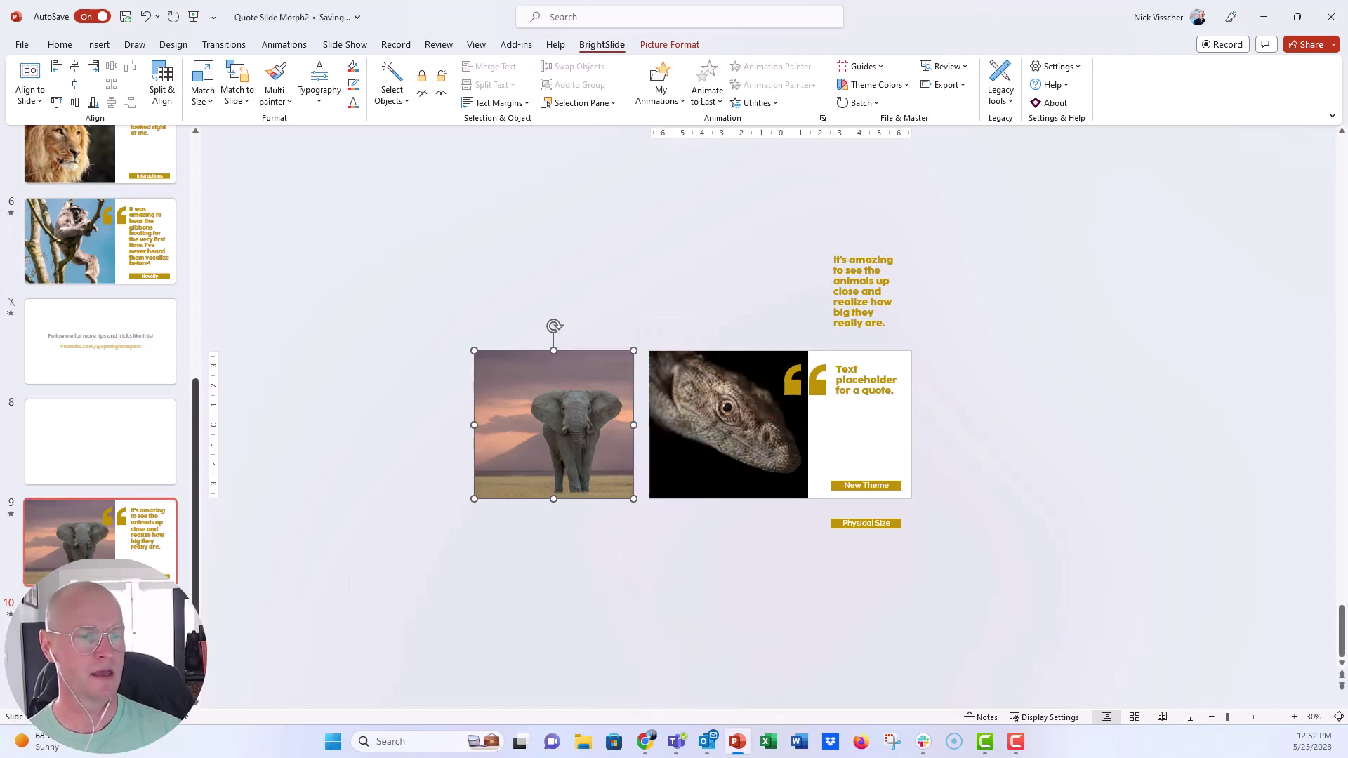
# Send the elephant photo on slide 9 to the back too.
pyautogui.click(169, 547)
pyautogui.click(677, 380)
pyautogui.rightClick(676, 380)
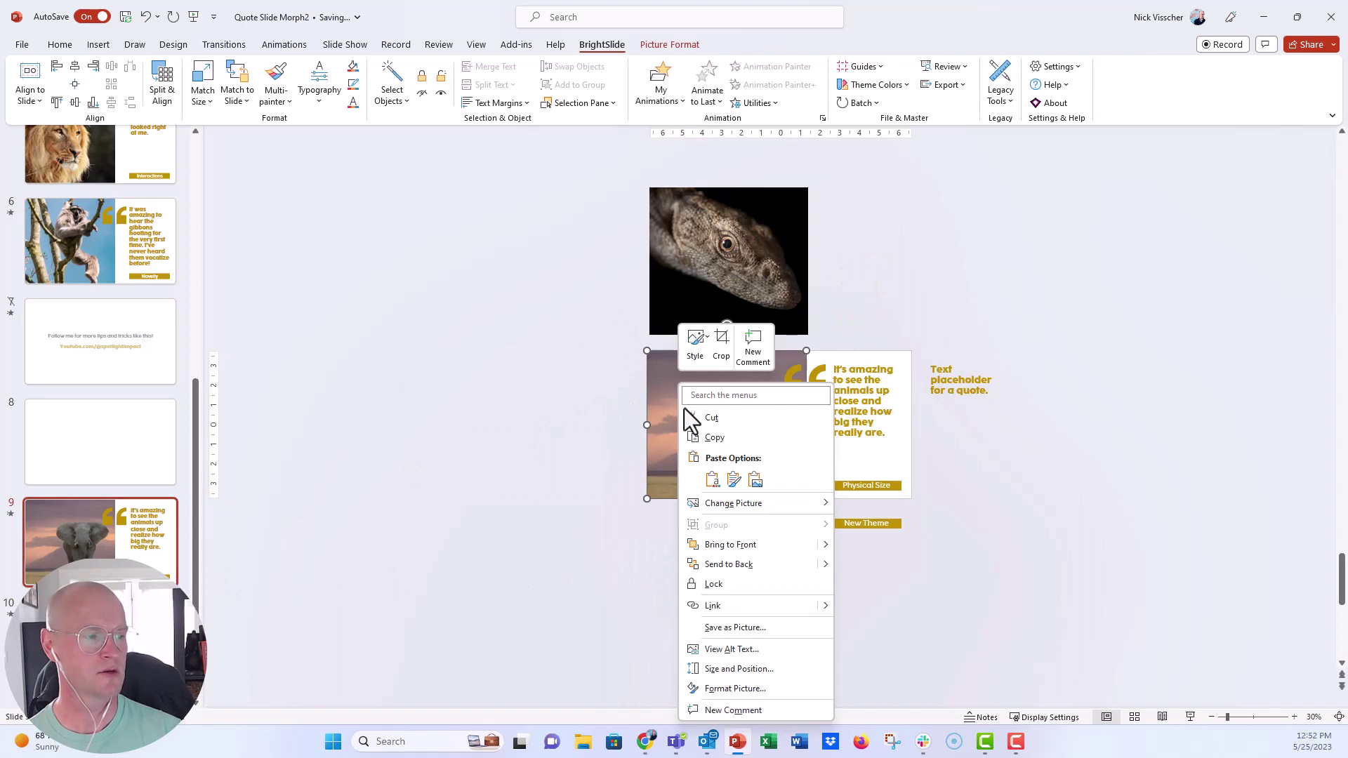
pyautogui.click(679, 565)
pyautogui.click(331, 574)
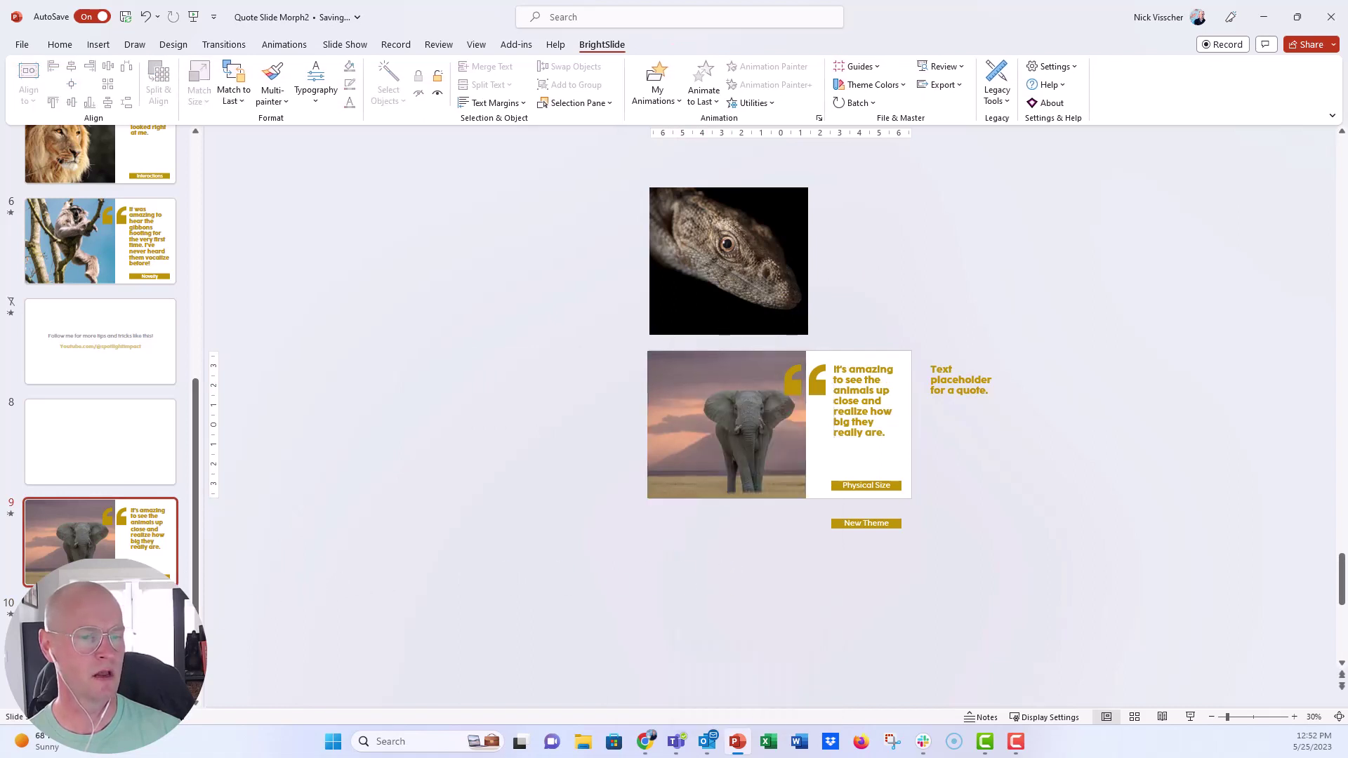
pyautogui.click(151, 558)
# Check the slide show, then bring the gold quote marks to front on slide 10.
pyautogui.click(1189, 717)
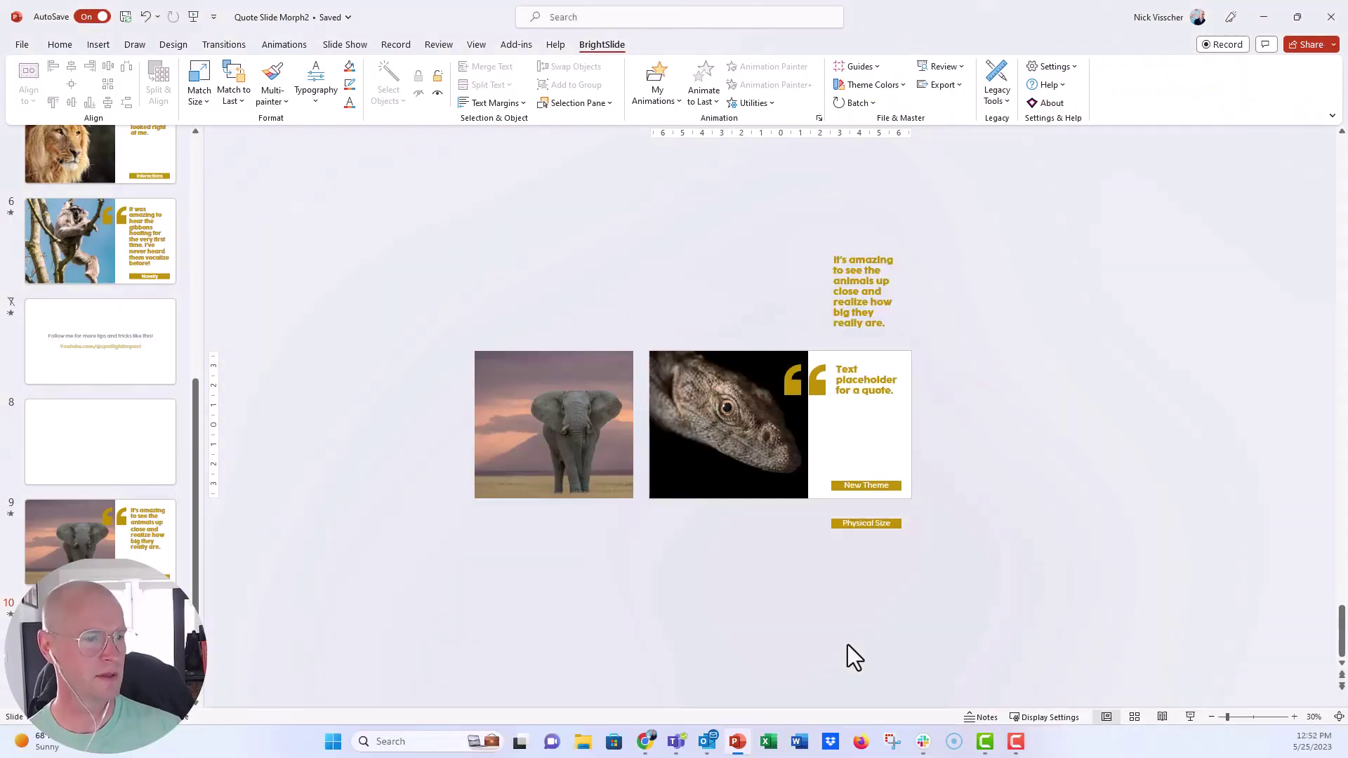
pyautogui.click(822, 386)
pyautogui.rightClick(822, 386)
pyautogui.click(921, 167)
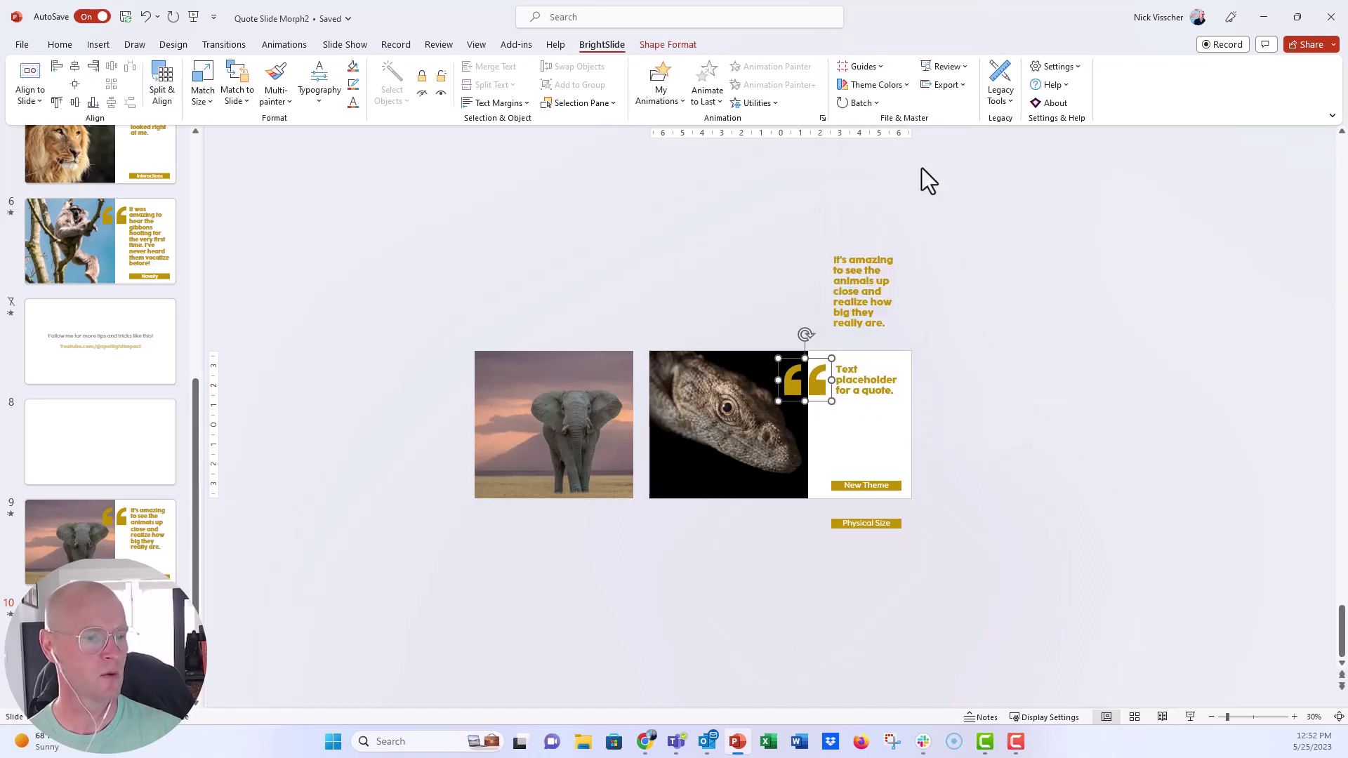
# Bring slide 9's gold quote marks in front of the elephant photo.
pyautogui.click(151, 555)
pyautogui.click(820, 385)
pyautogui.rightClick(822, 387)
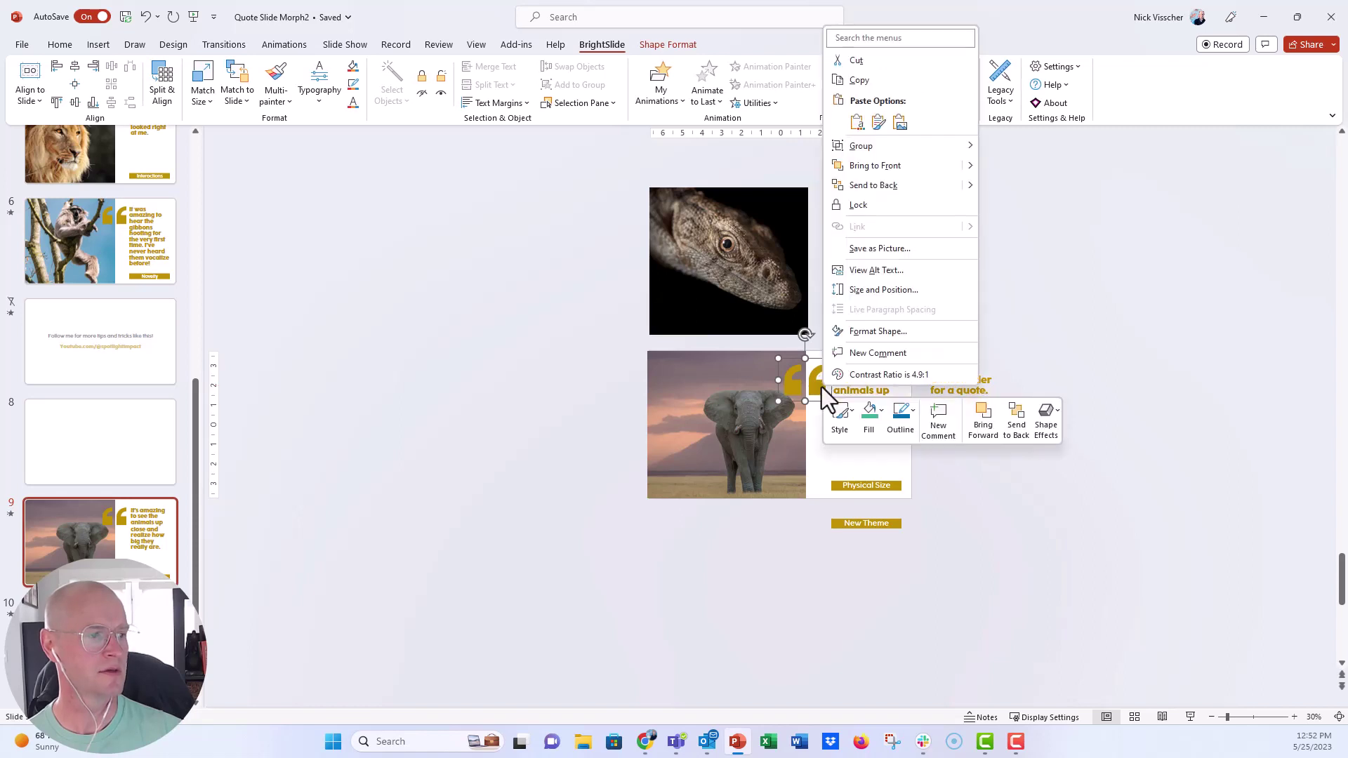
pyautogui.click(903, 169)
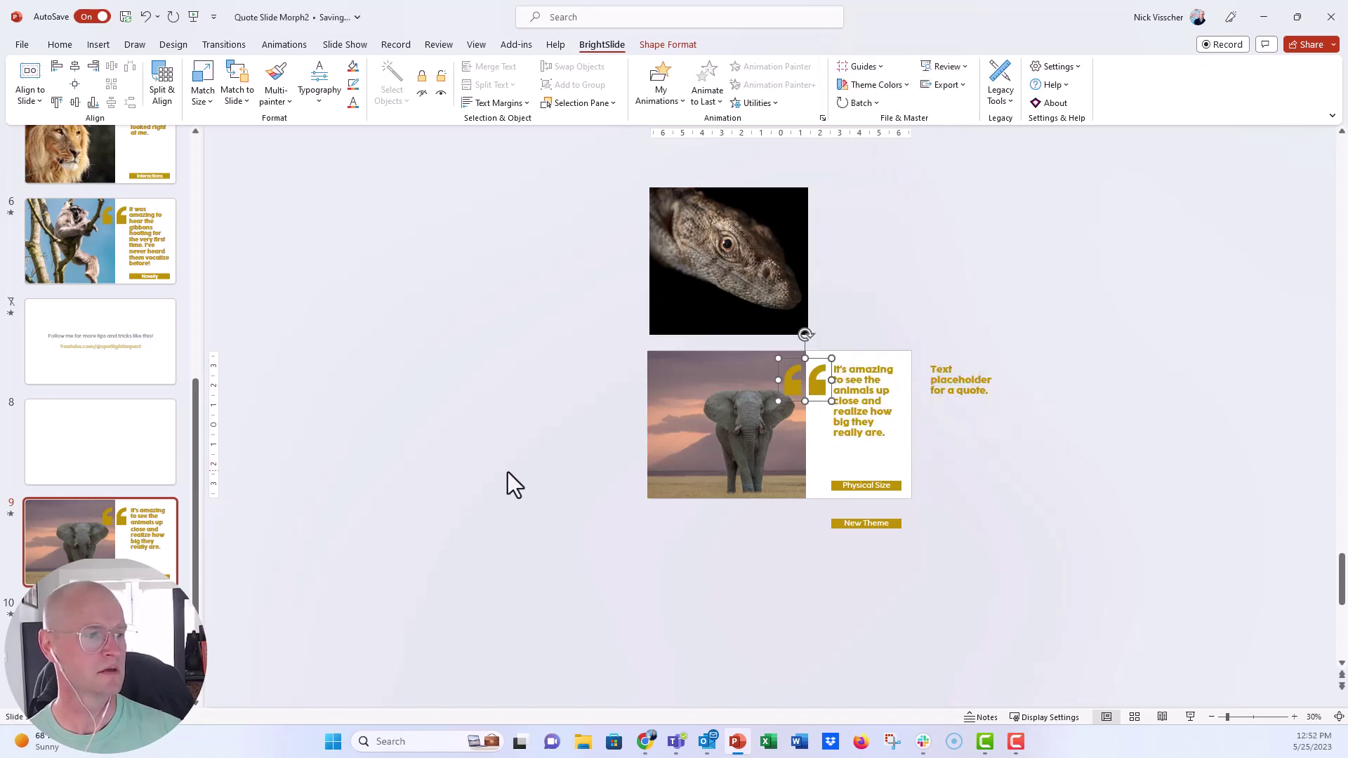